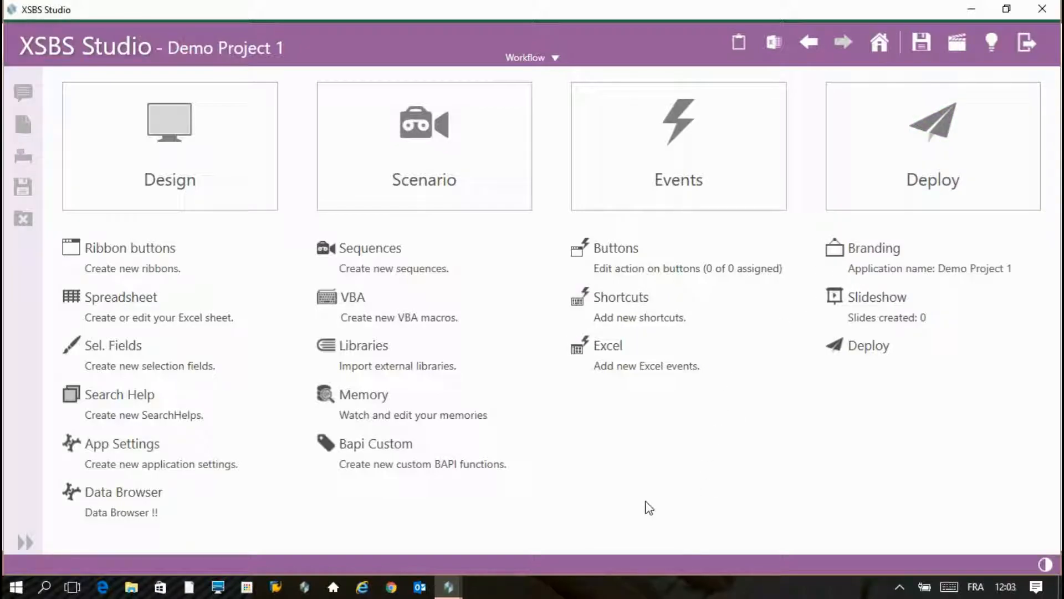
- Add a ribbon tab 'Mass Maintain' containing a group named 'Group1'
left_click(143, 258)
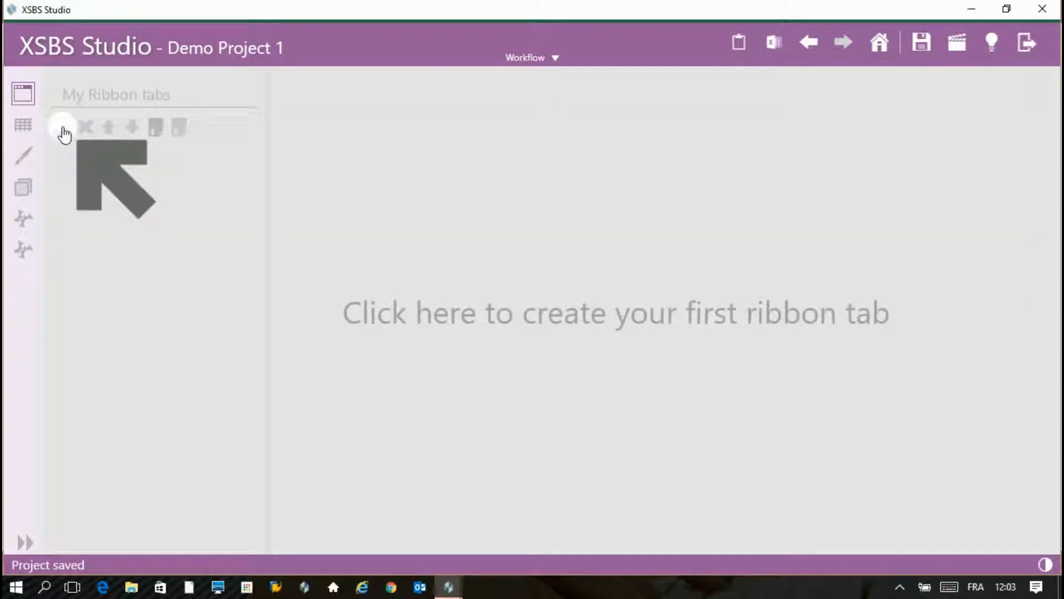
left_click(61, 129)
left_click(62, 150)
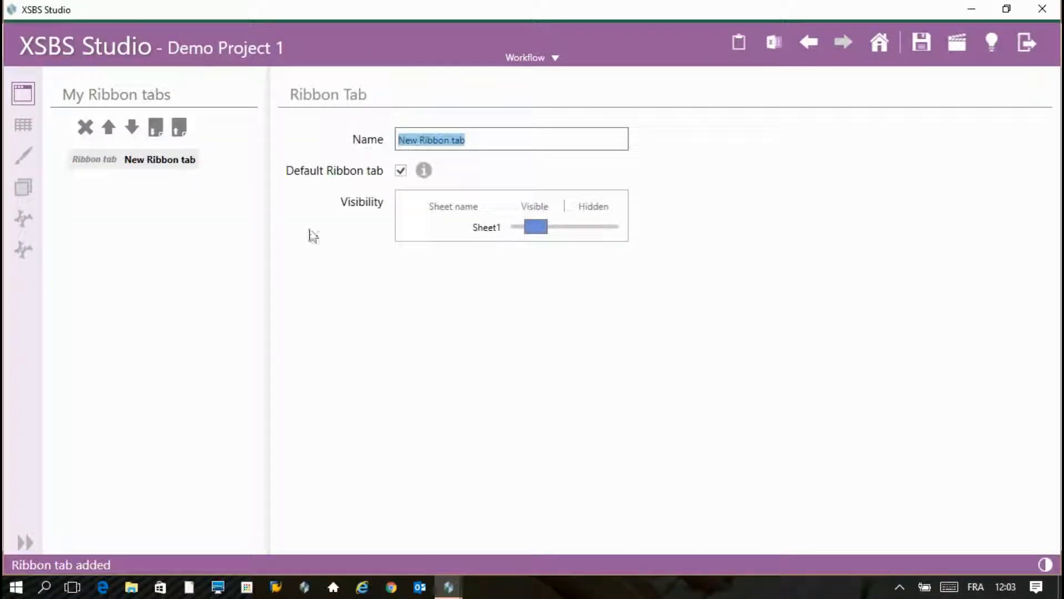
type("Mass Maintain")
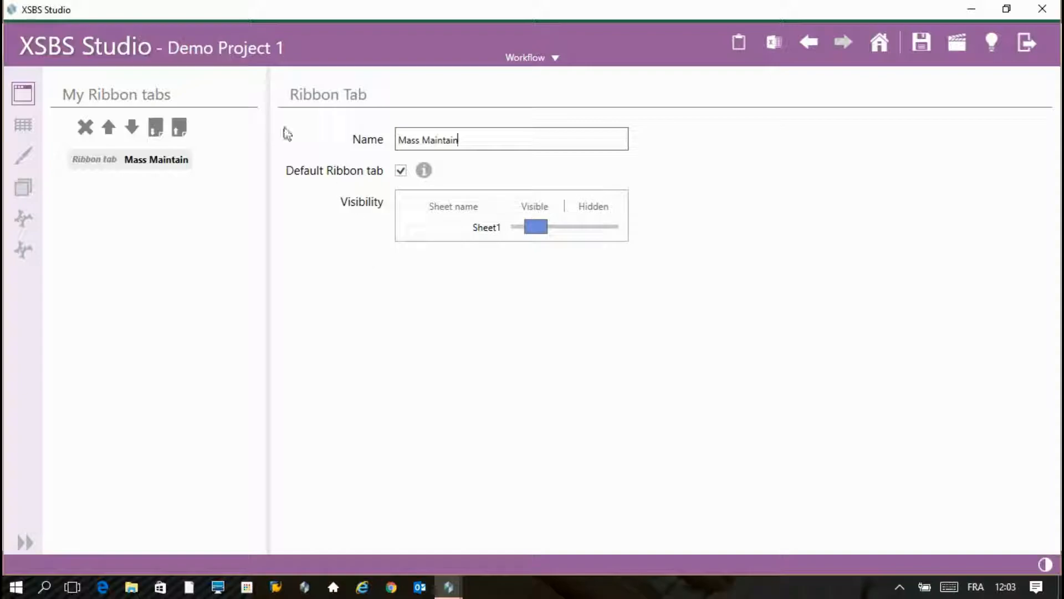
left_click(64, 129)
left_click(48, 188)
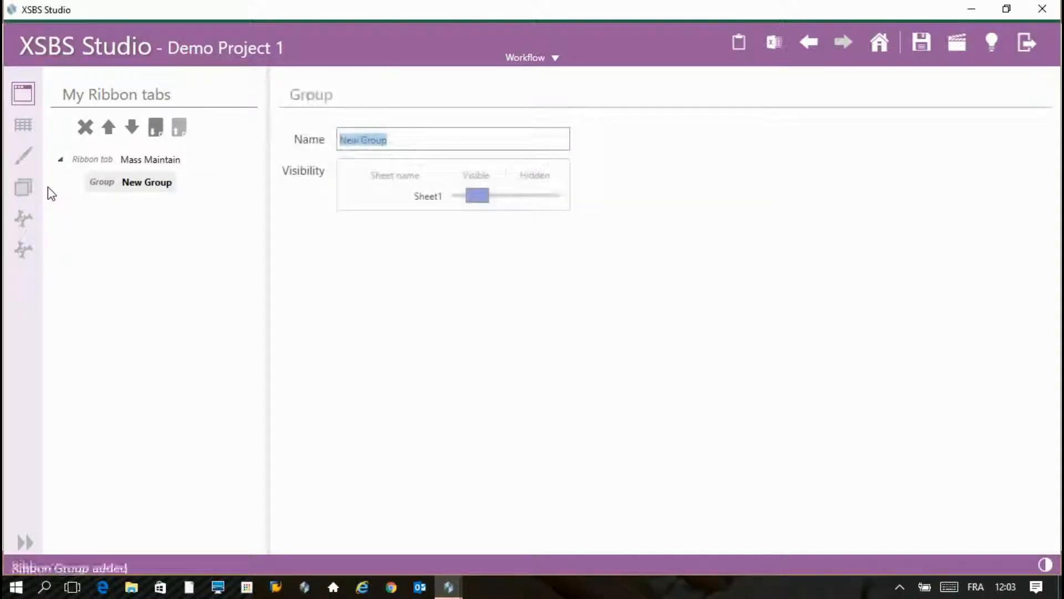
type("Group1")
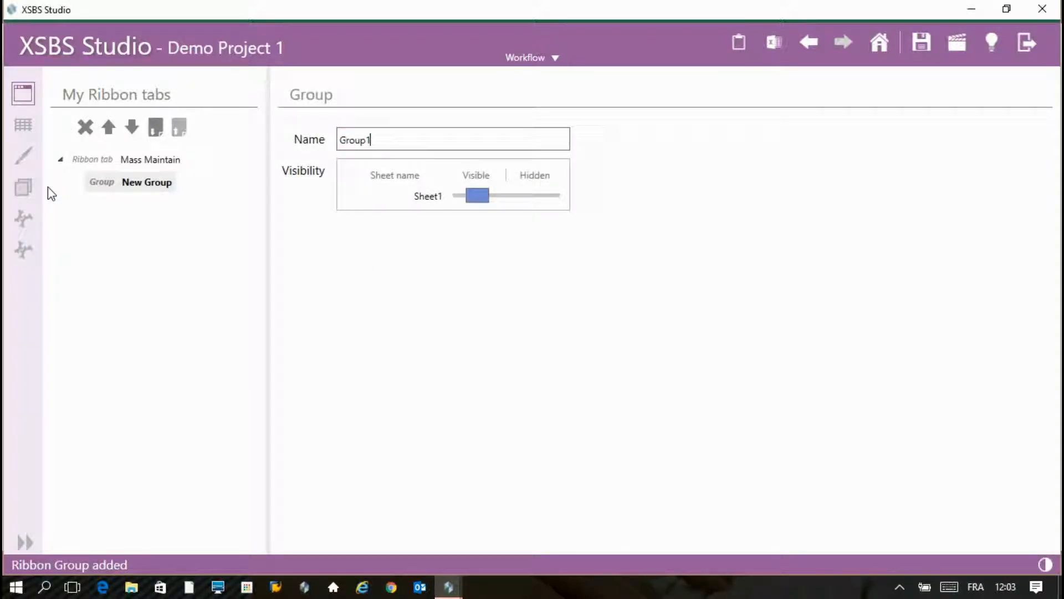
- Add a 'Playback' button to Group1 with an Excel-to-SAP loading tooltip and the arrow_up image
left_click(59, 131)
left_click(42, 224)
type("R")
type("layback")
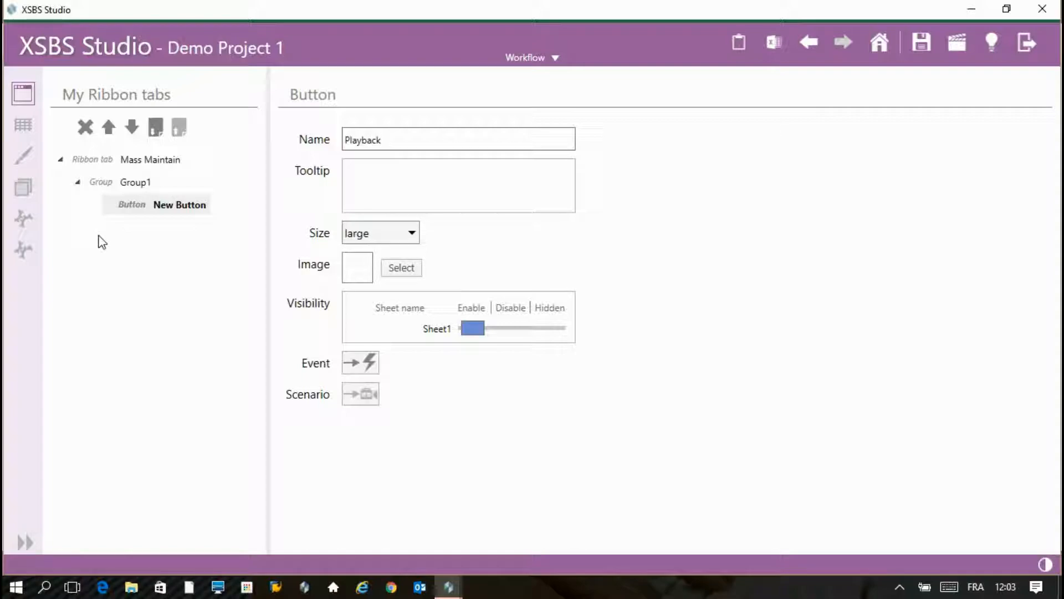
left_click(426, 192)
type("Load Material data from Excel list to SAP")
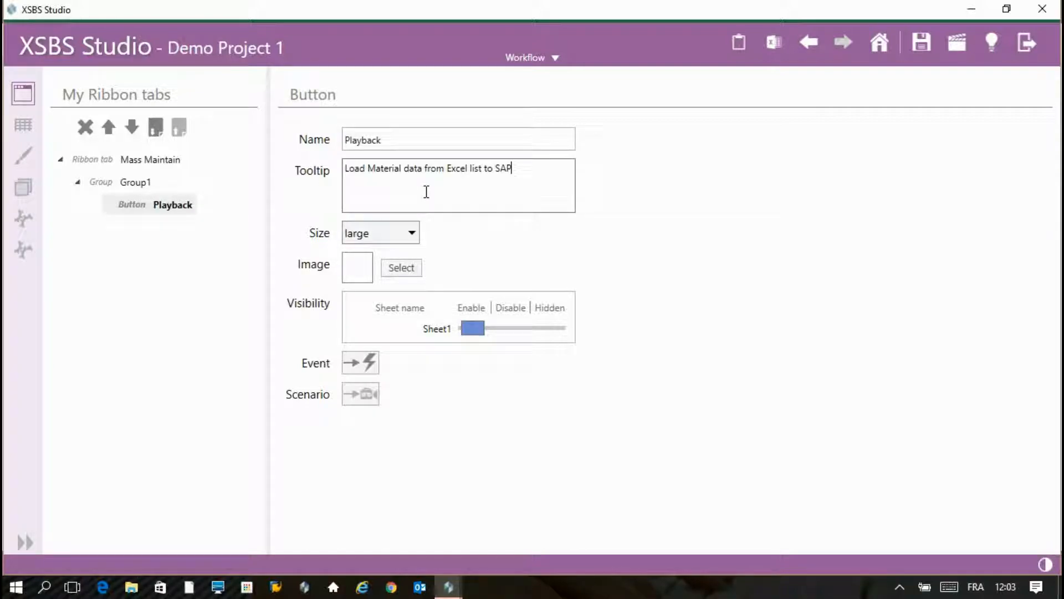
left_click(400, 270)
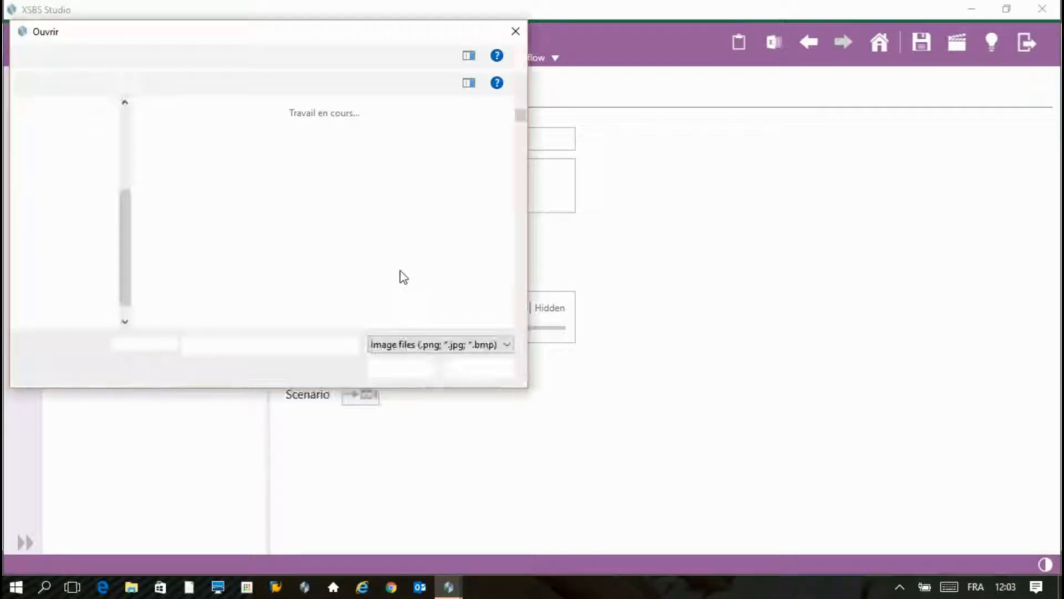
scroll(399, 268, "down", 3)
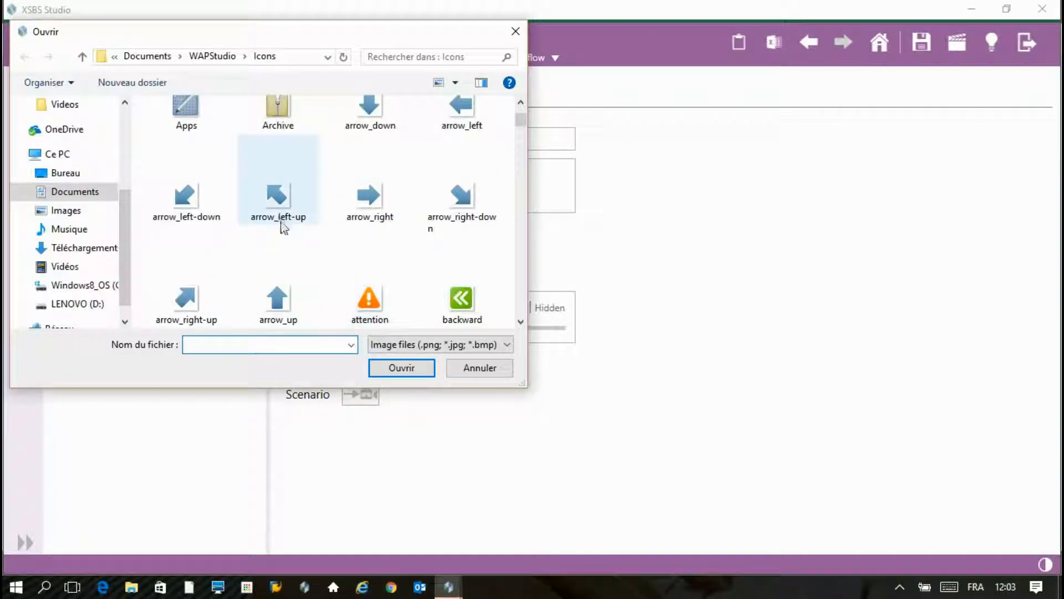
left_click(278, 291)
left_click(373, 366)
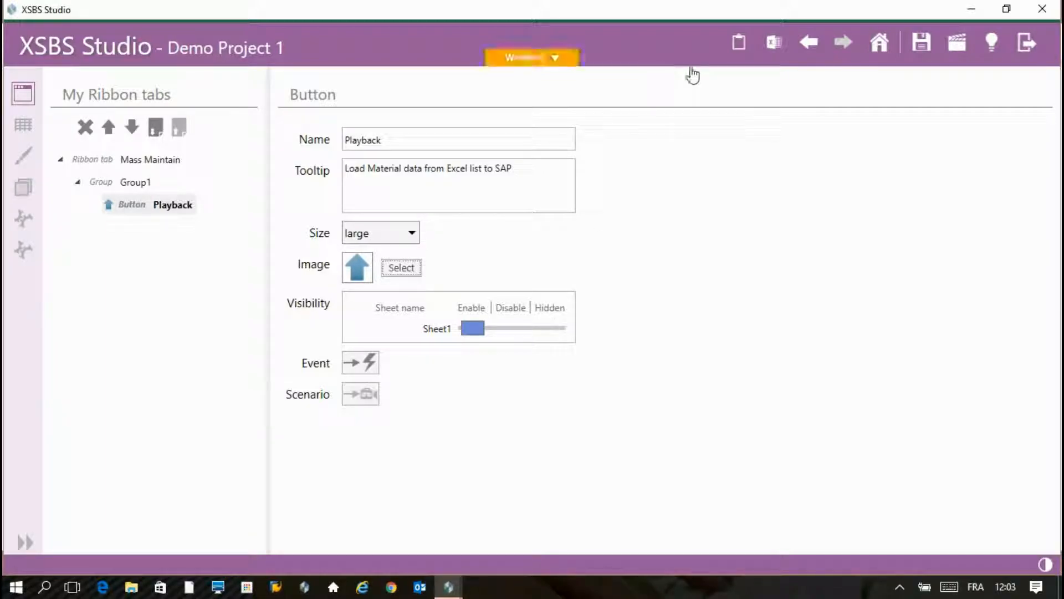
left_click(564, 62)
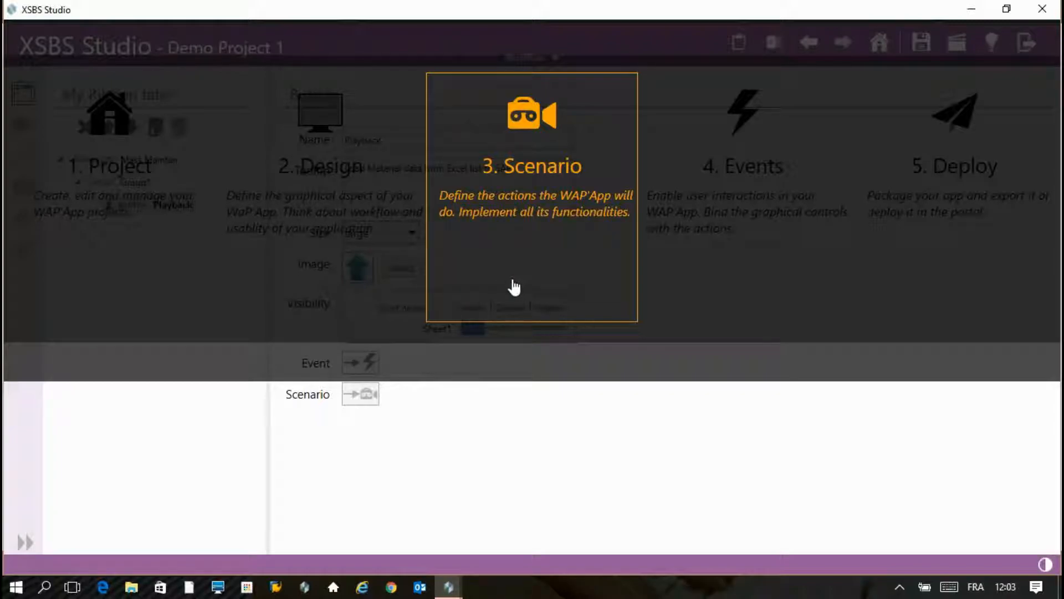
- Create a 'Mass Maintain' sequence described as loading Material data from an Excel list to SAP
left_click(512, 286)
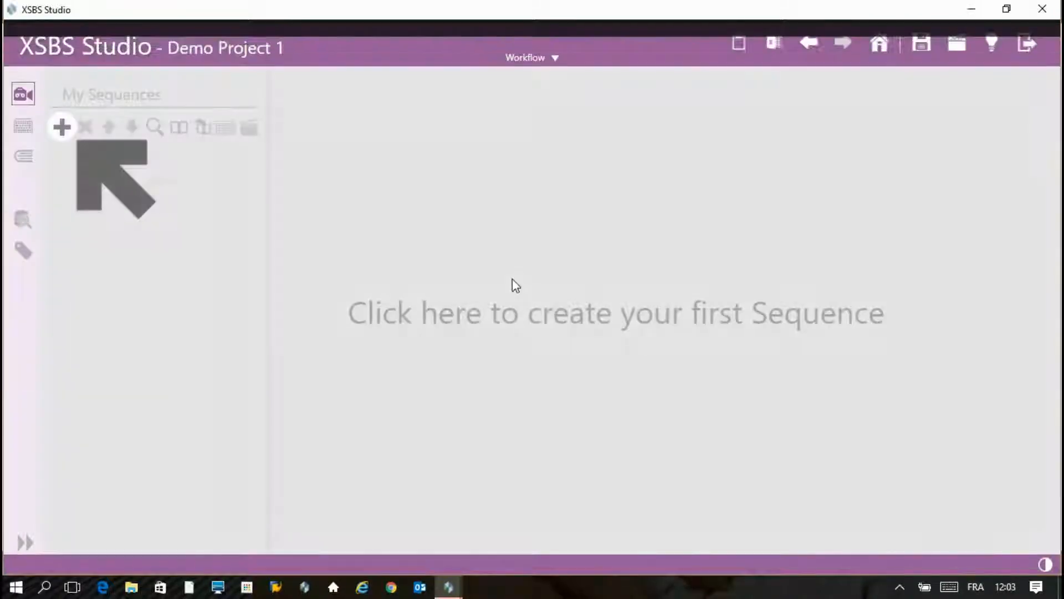
left_click(62, 128)
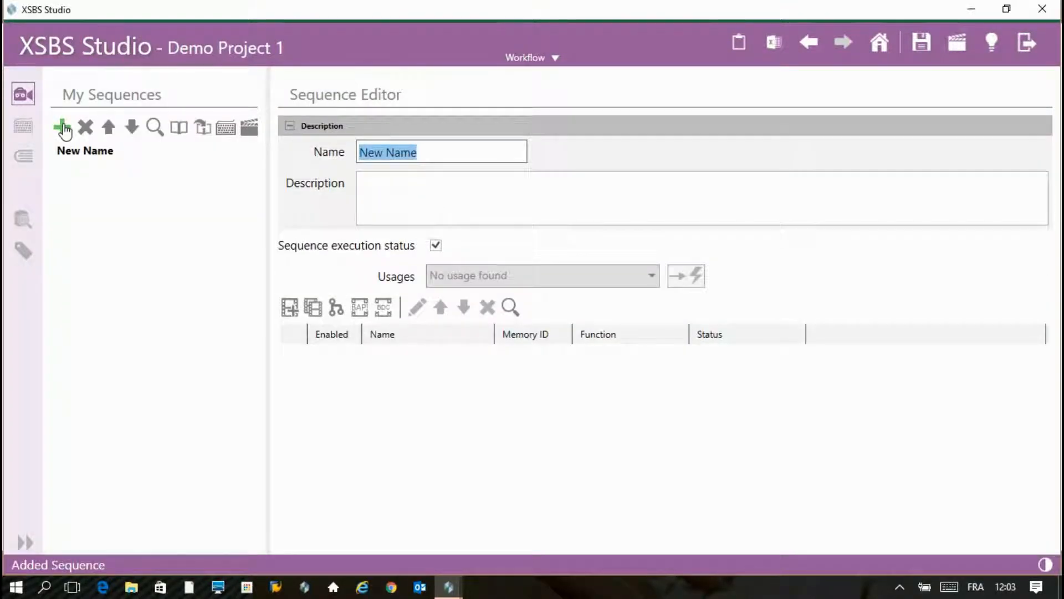
type("Mass Mait")
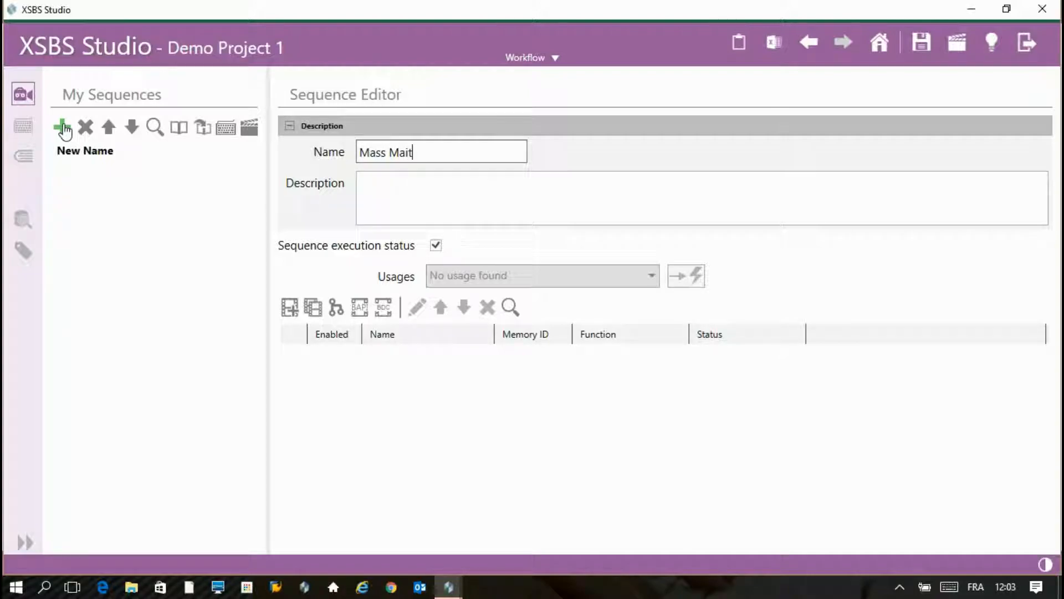
key("Tab")
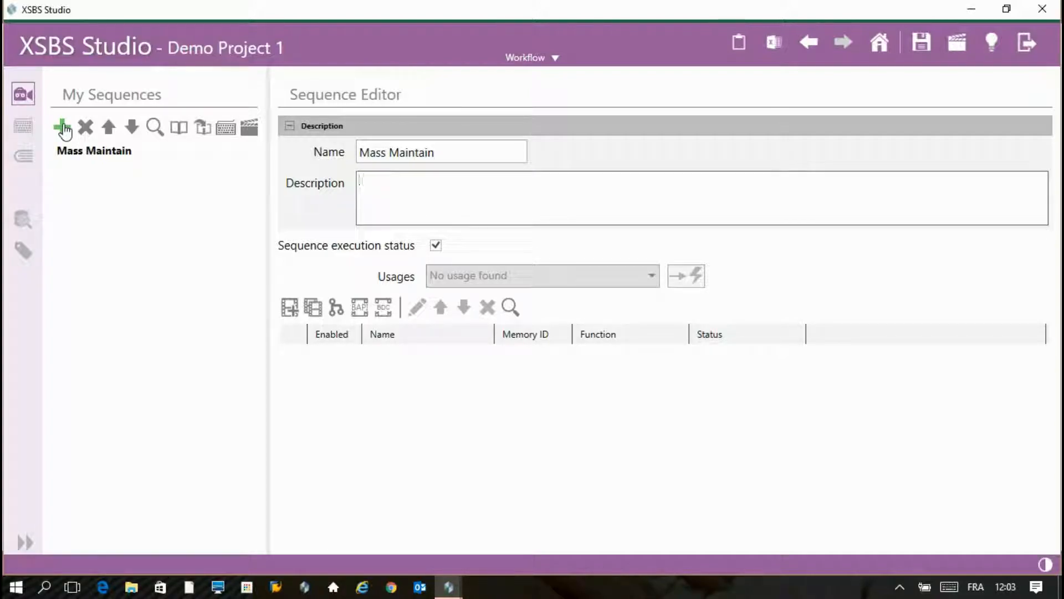
type("Load Material data from Excel list to SAP")
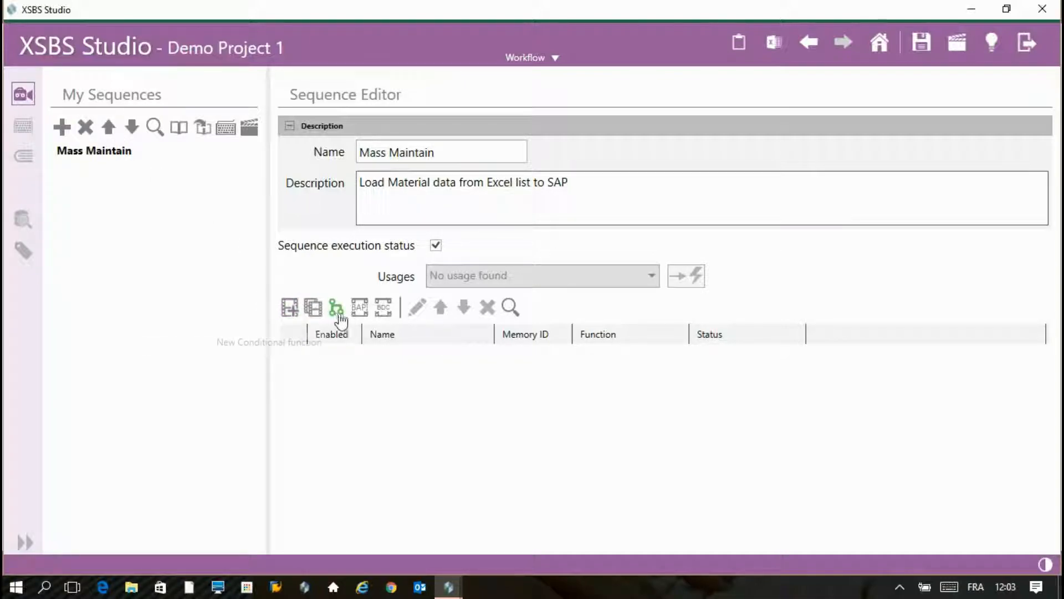
left_click(383, 314)
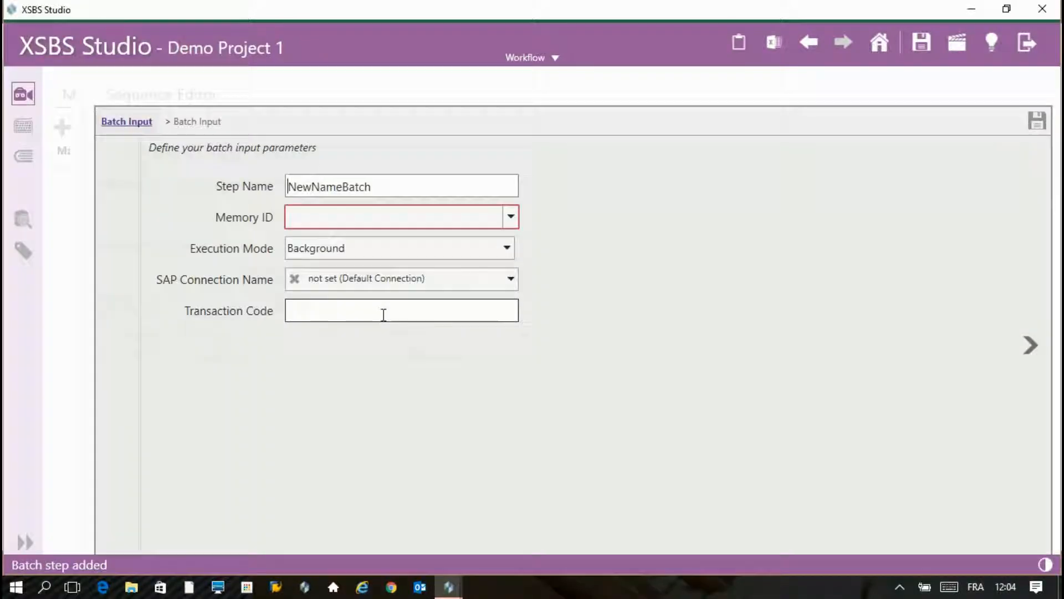
- Name the Batch Input step 'Material' with Memory ID 'MATERIAL'
left_click_drag(380, 192, 219, 173)
type("Material")
key("Tab")
type("MATERIAL")
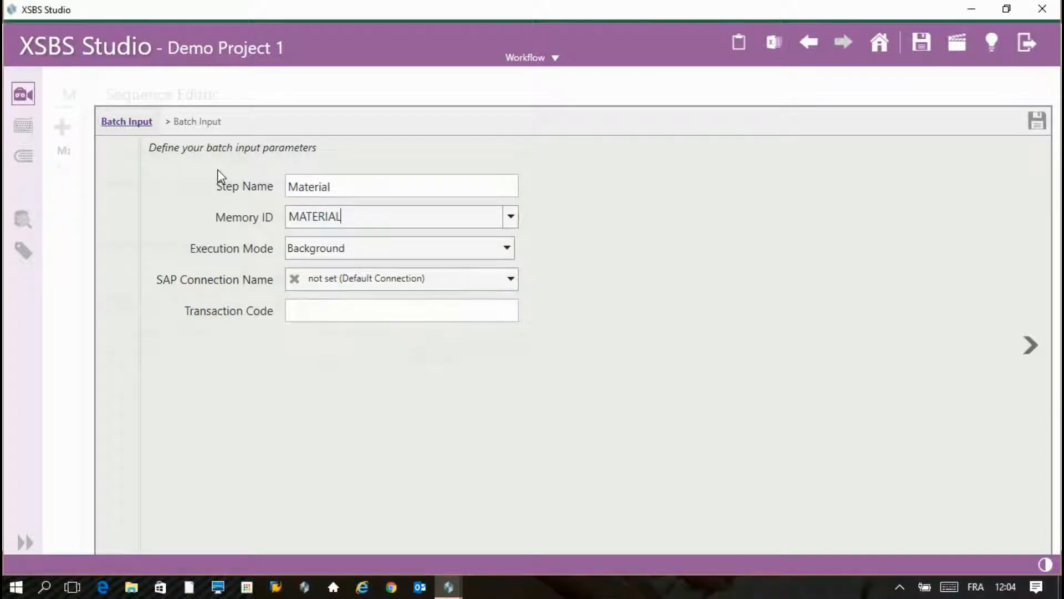
key("Tab")
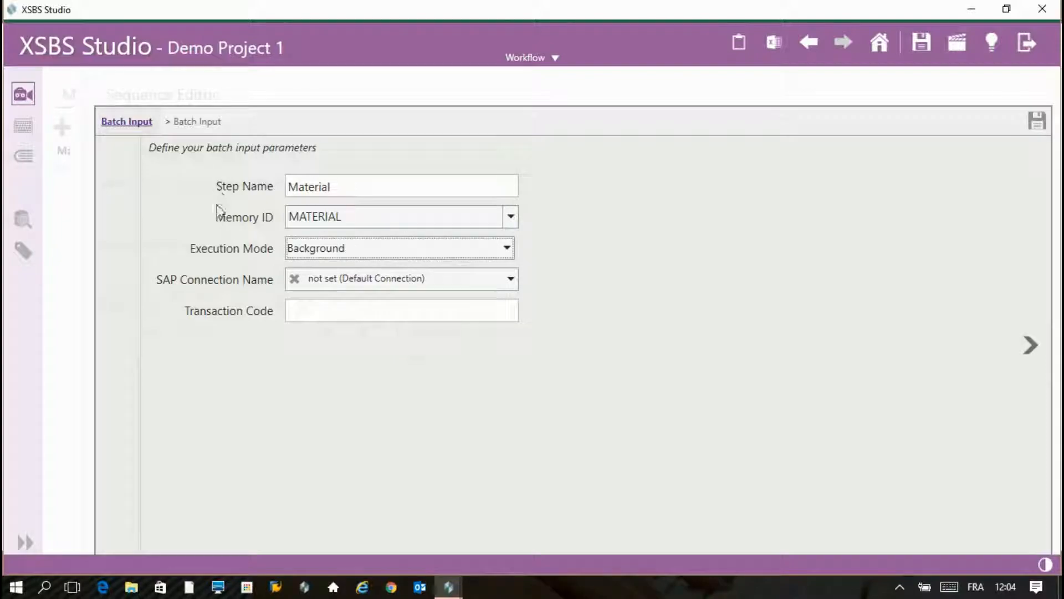
- Use Background mode, the ID7_HANA connection and transaction MM02, then continue to the empty instruction list
left_click(395, 256)
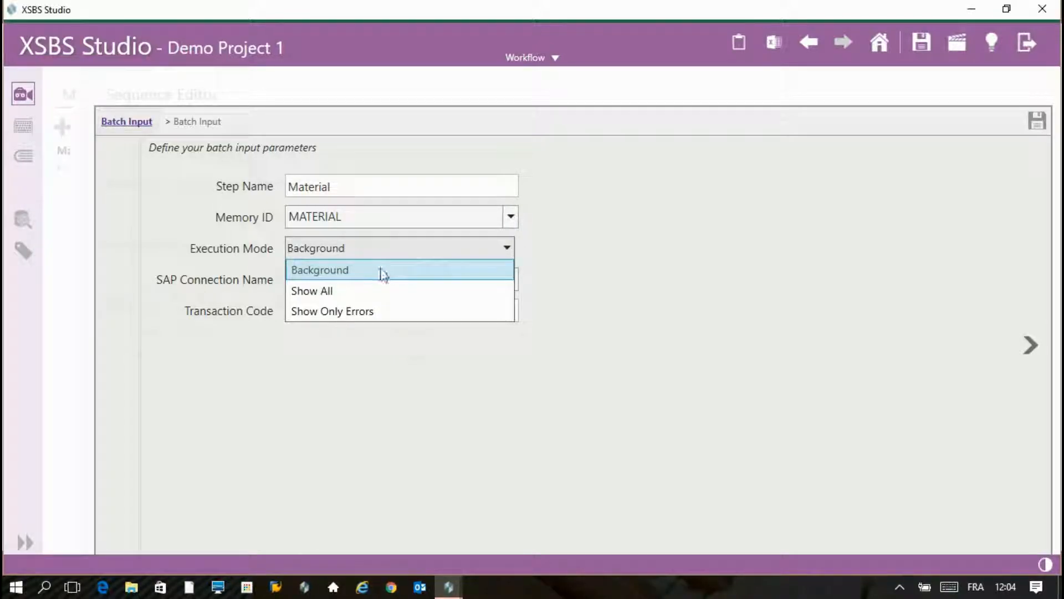
left_click(381, 271)
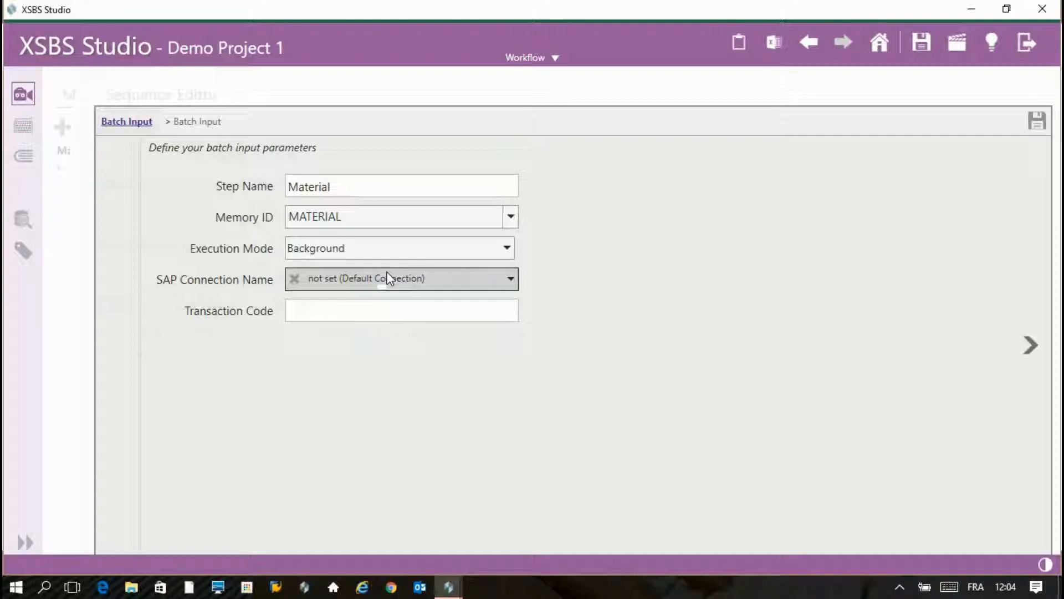
left_click(472, 286)
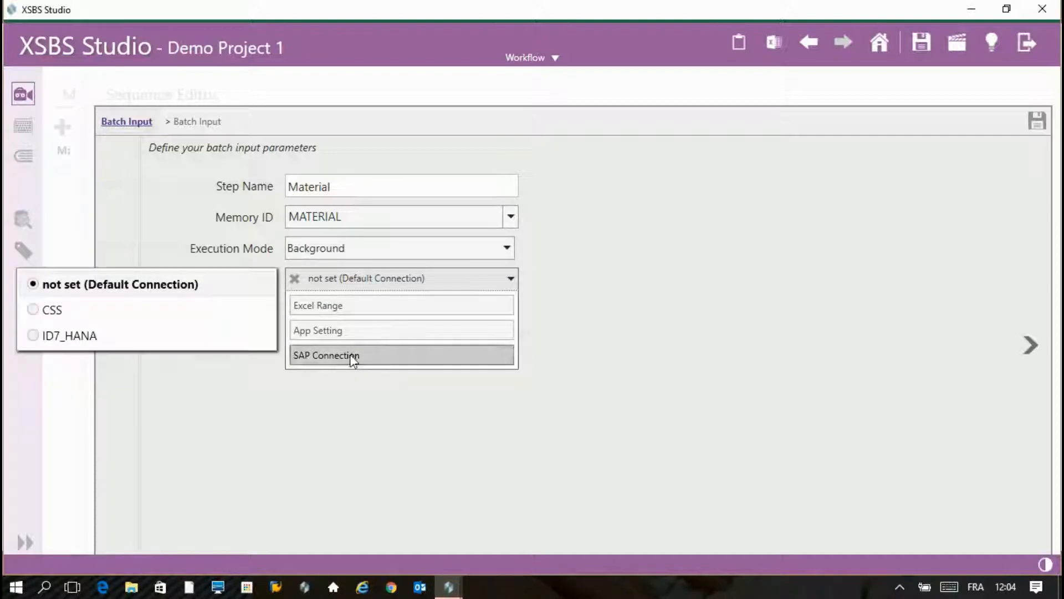
left_click(130, 335)
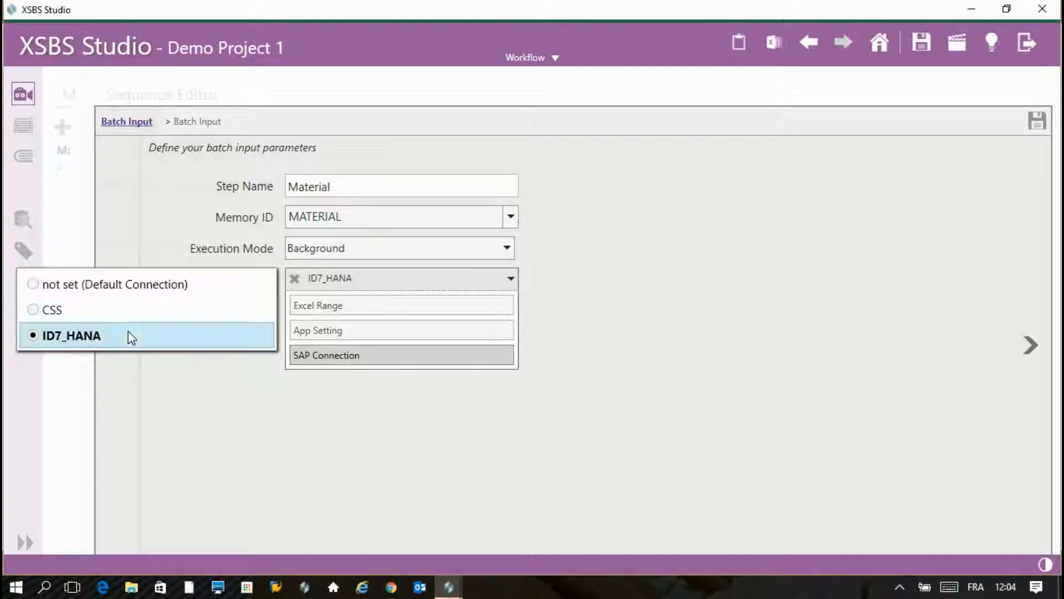
left_click(604, 290)
left_click(423, 304)
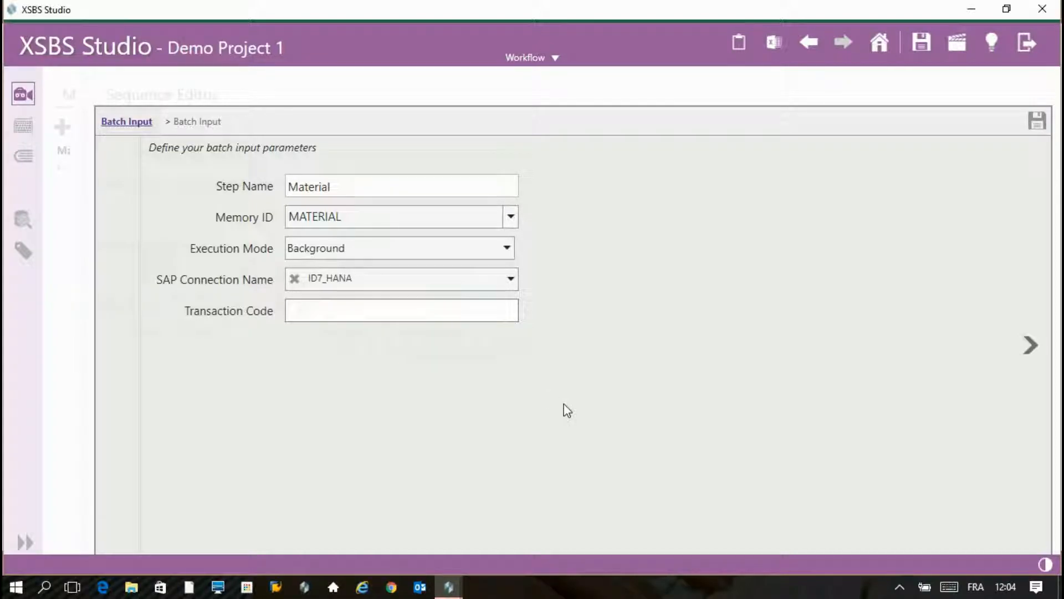
type("MM02")
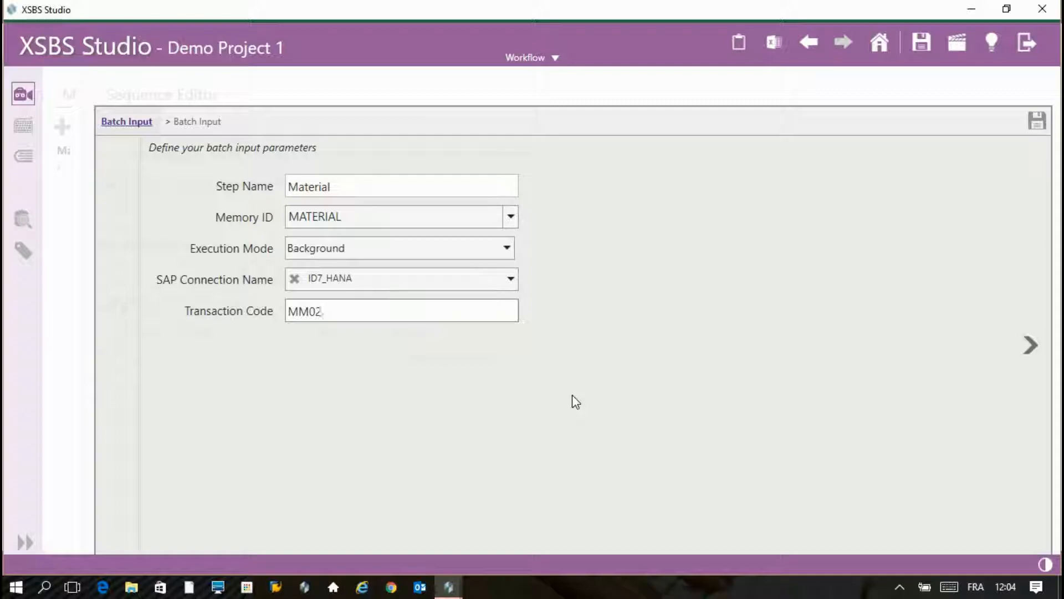
left_click(1032, 350)
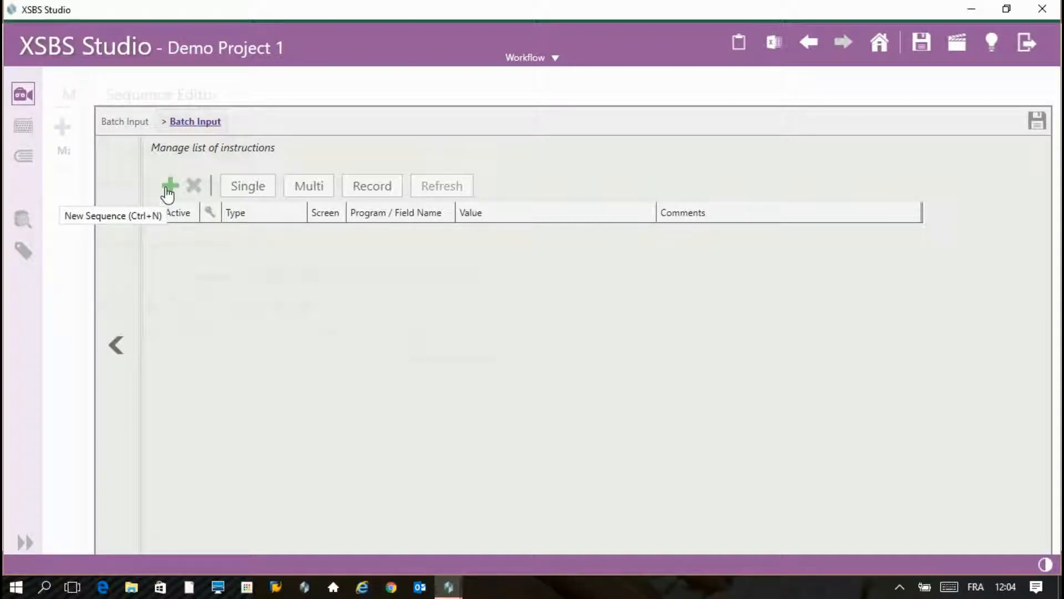
- Start recording and open material P-102 in MM02's Basic Data 1 view
left_click(373, 192)
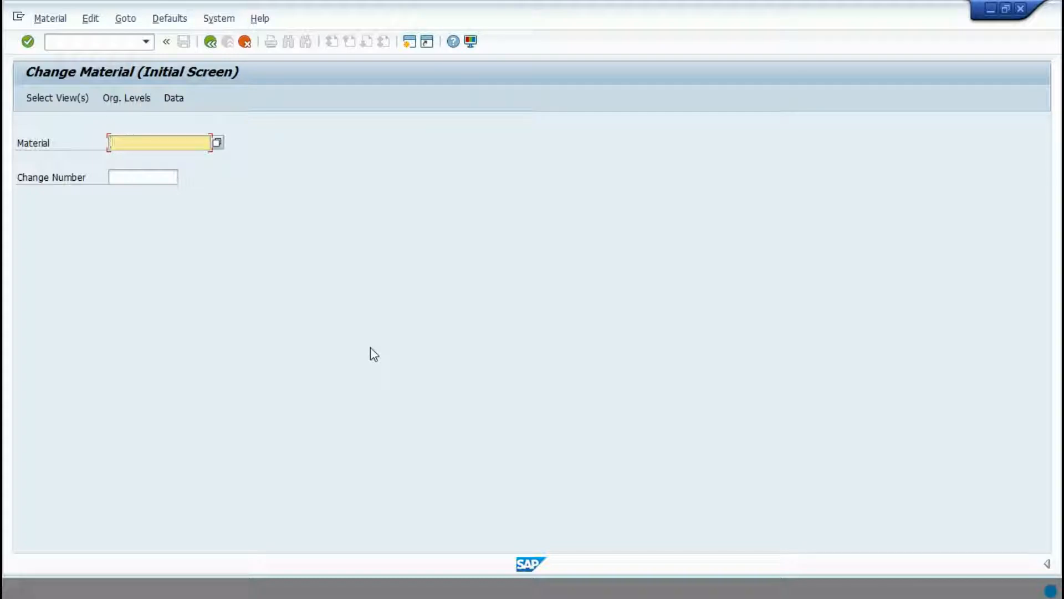
type("p-101")
key("BackSpace")
type("102")
key("Return")
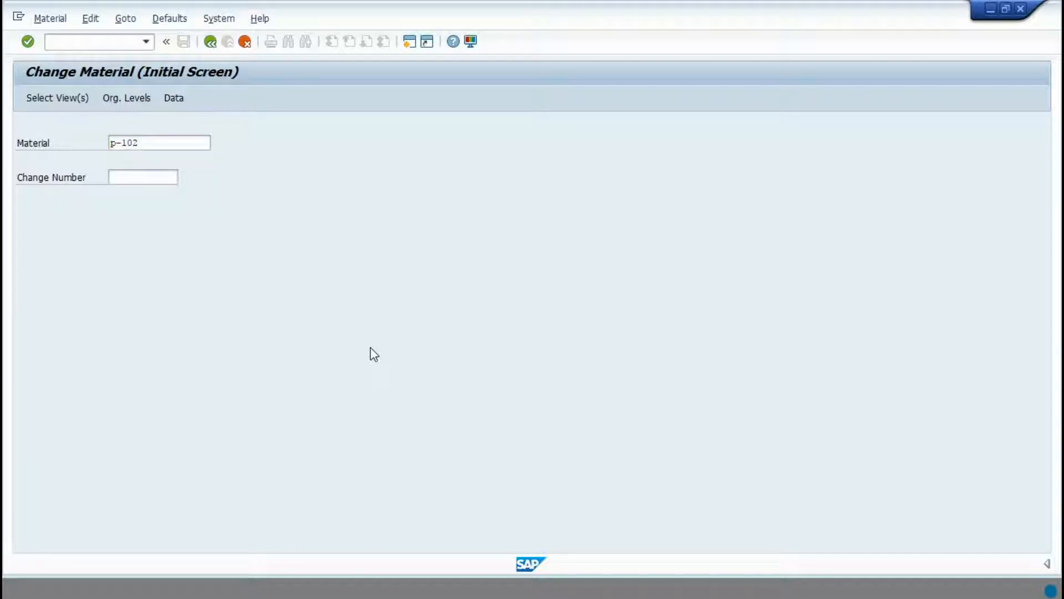
left_click(237, 202)
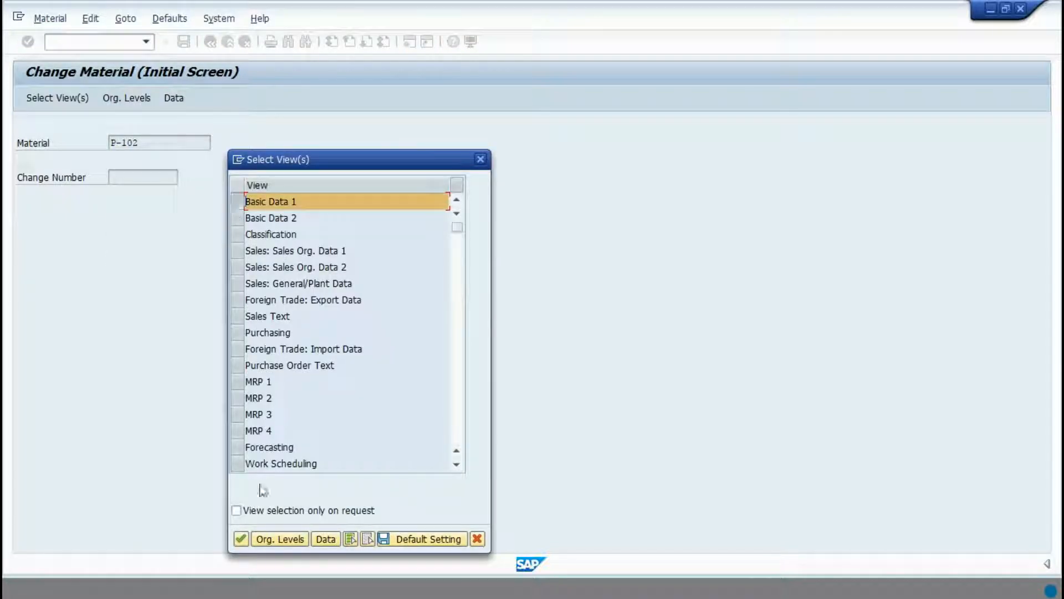
left_click(241, 539)
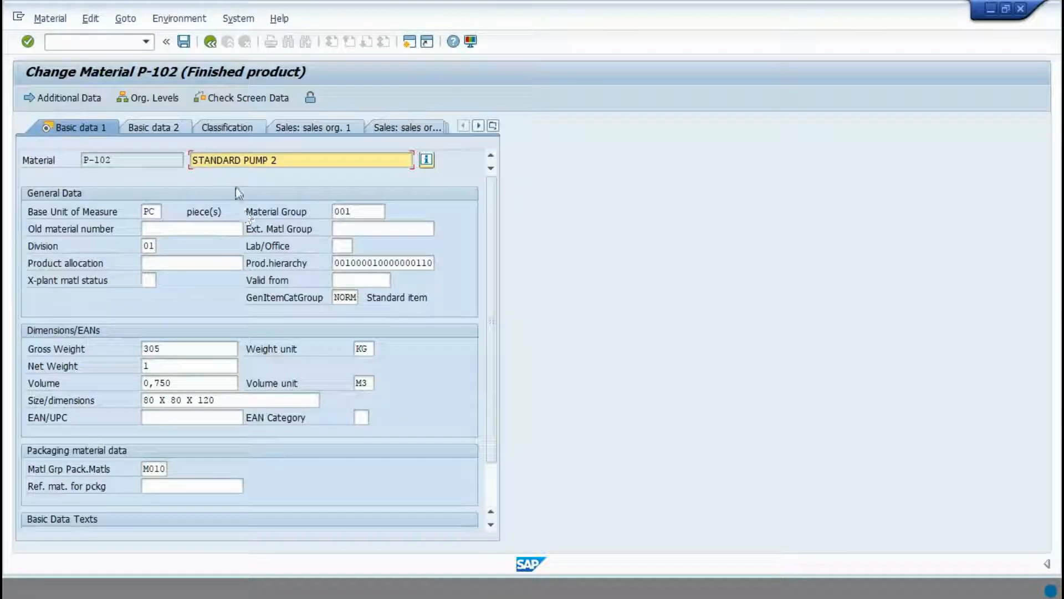
- Replace the description STANDARD PUMP 2 with 'New description from XSBS' and save
left_click(296, 163)
left_click_drag(297, 164, 79, 153)
type("N")
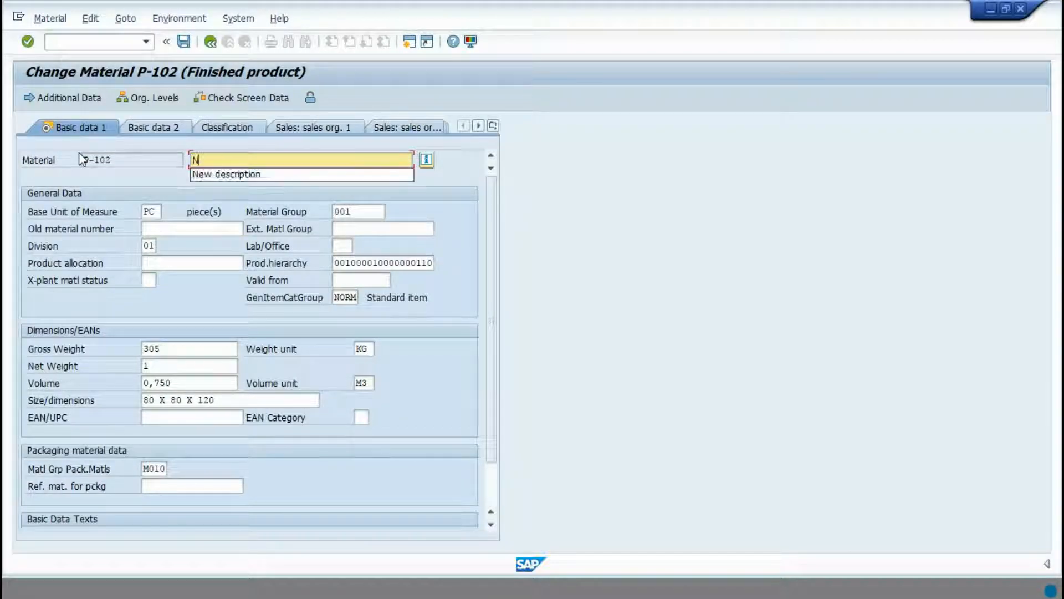
type("ew descr")
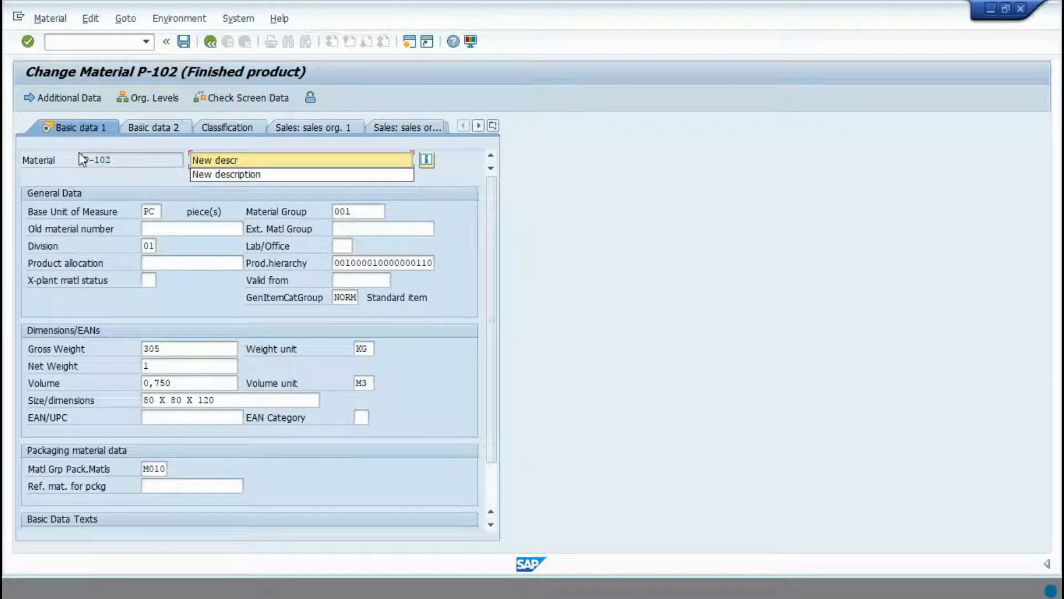
type("iption from XSBS")
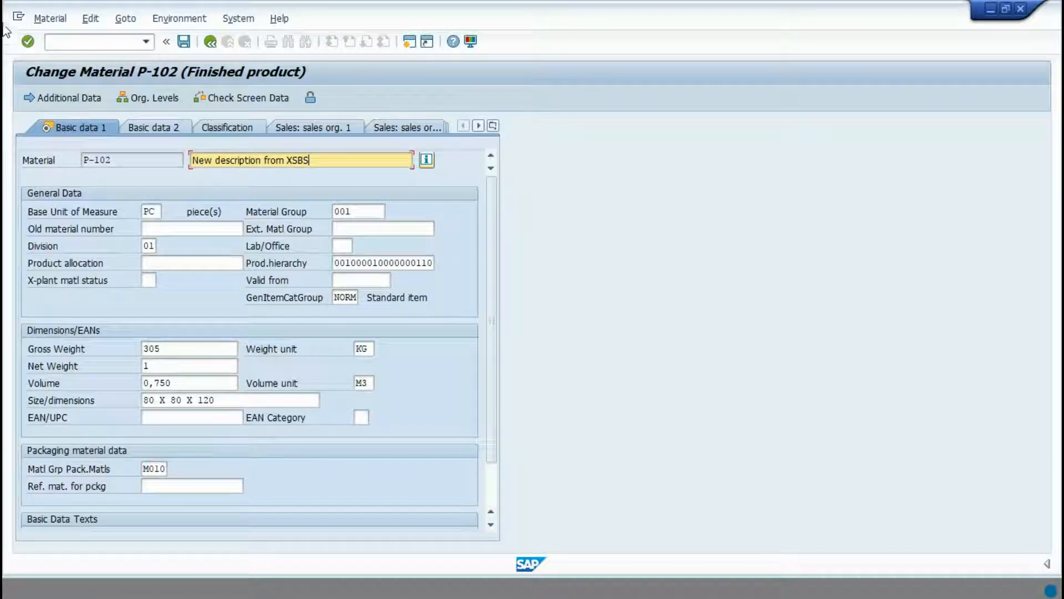
left_click(183, 41)
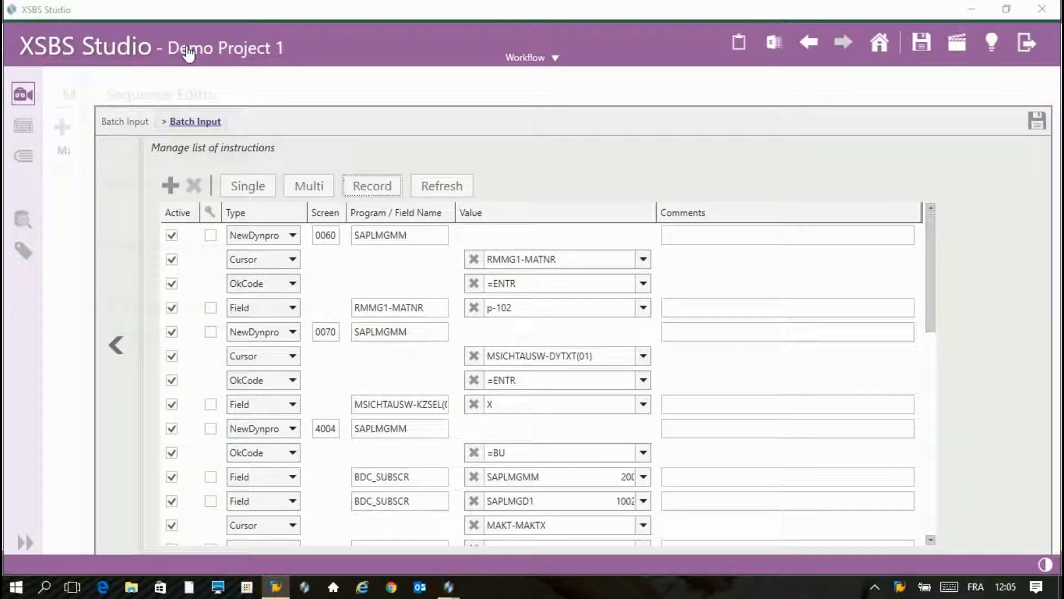
- Generate a multi-record Excel screen for the recorded batch input fields
left_click_drag(928, 232, 927, 442)
left_click_drag(931, 503, 937, 224)
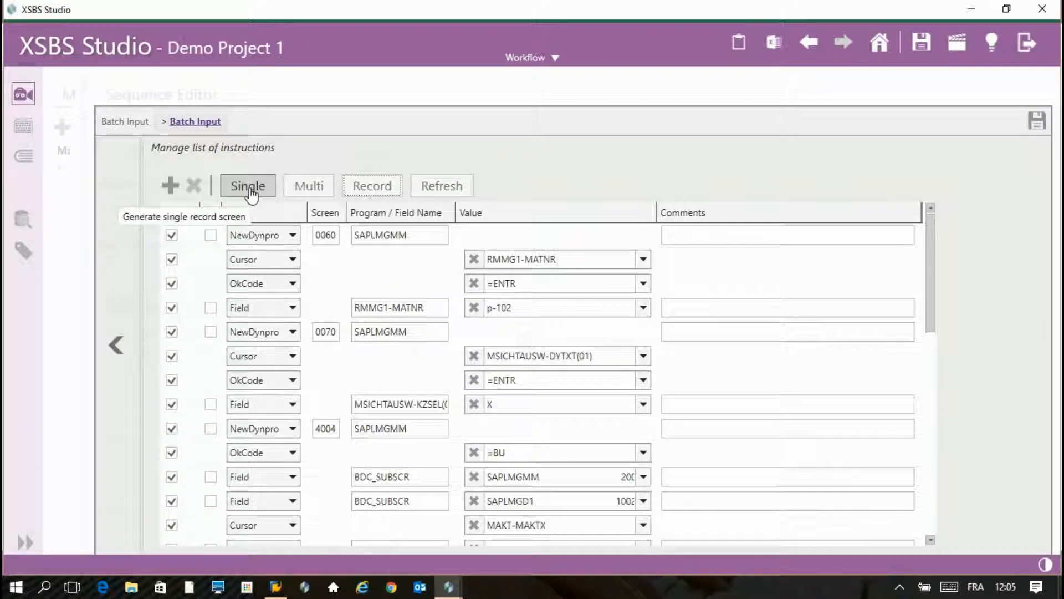
left_click(303, 188)
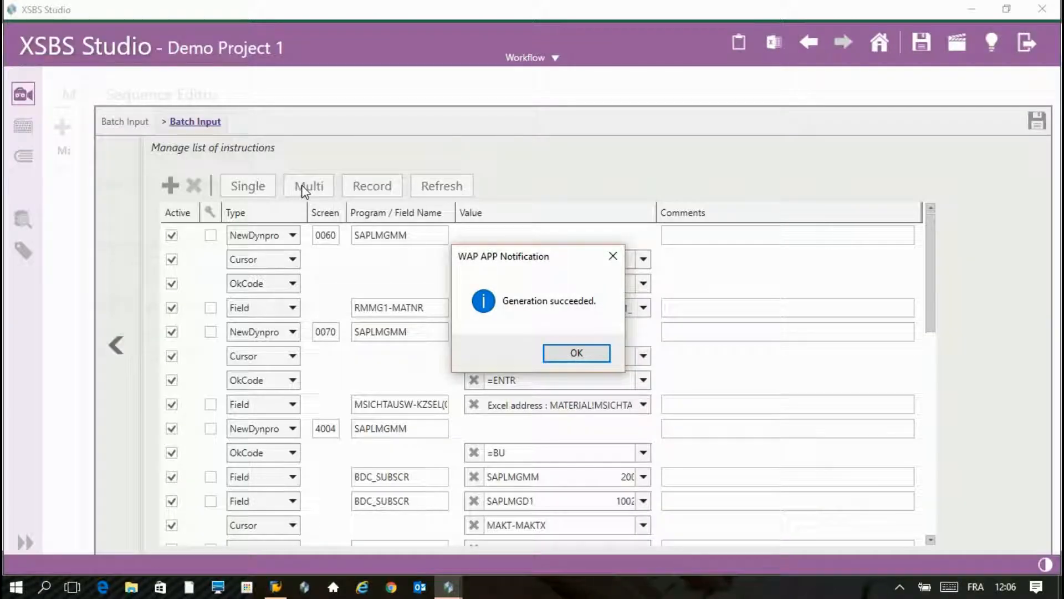
left_click(588, 356)
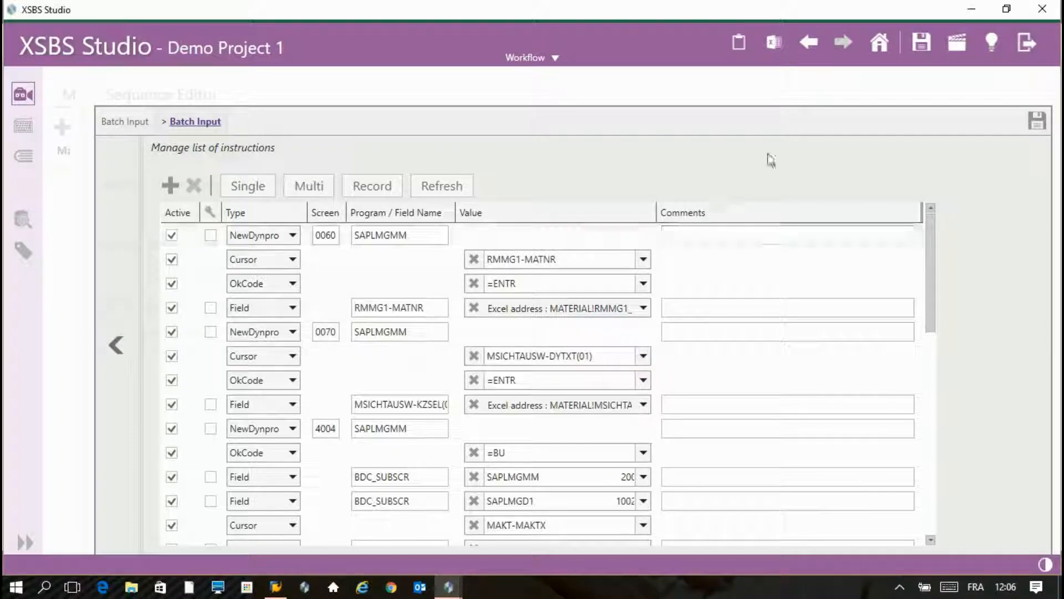
- Review the generated workbook's MATERIAL sheet with P-102's data, then close Excel
left_click(775, 44)
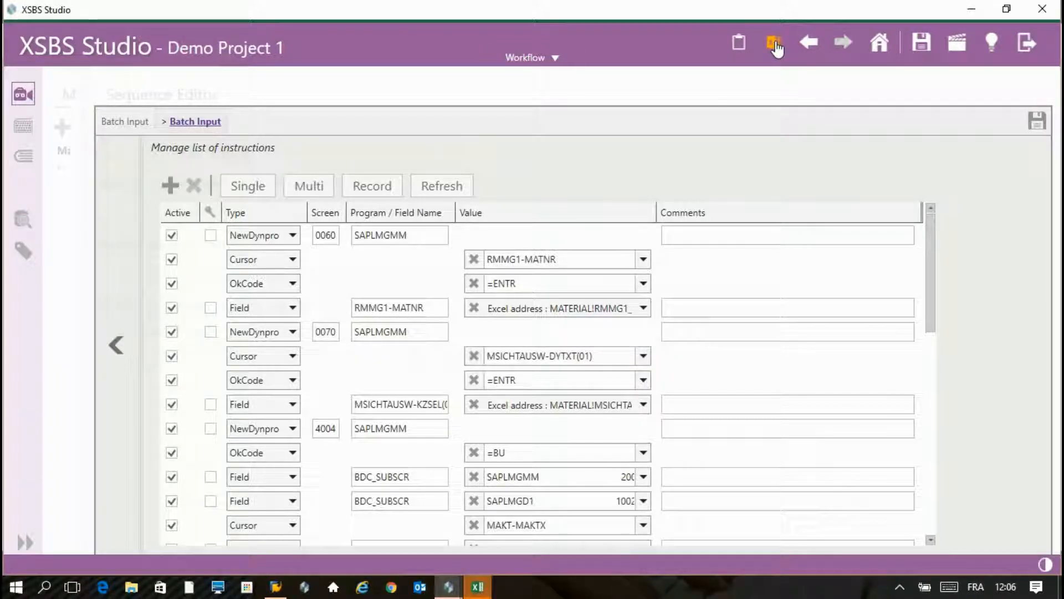
left_click(475, 589)
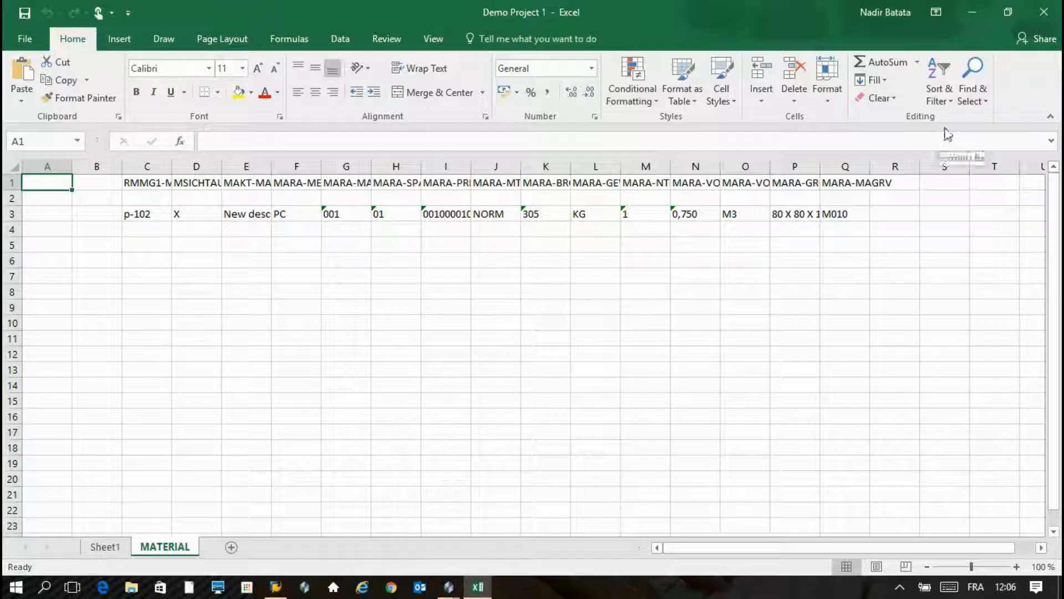
left_click(1043, 12)
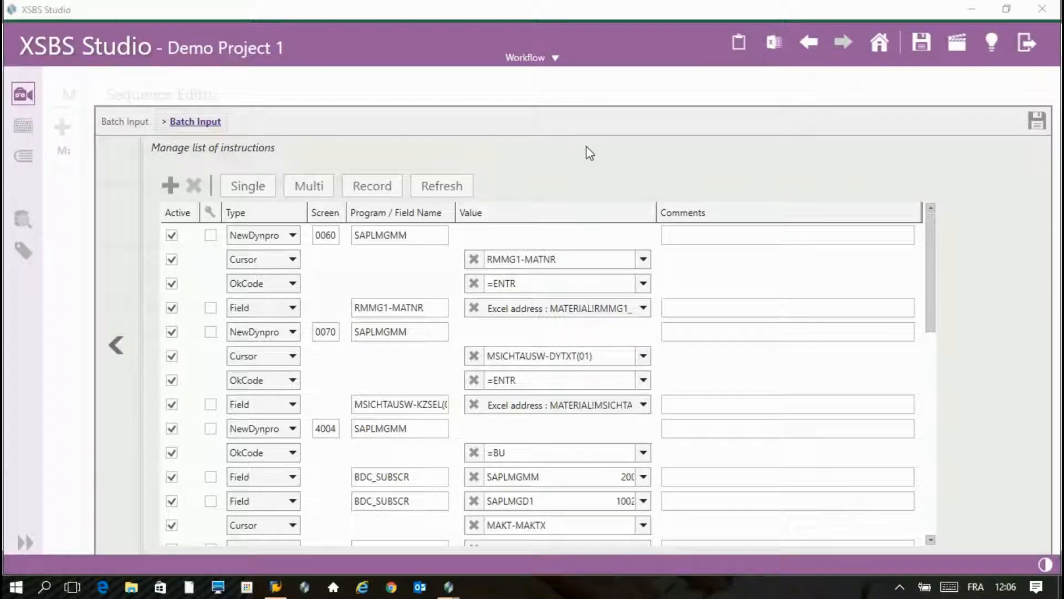
left_click(531, 57)
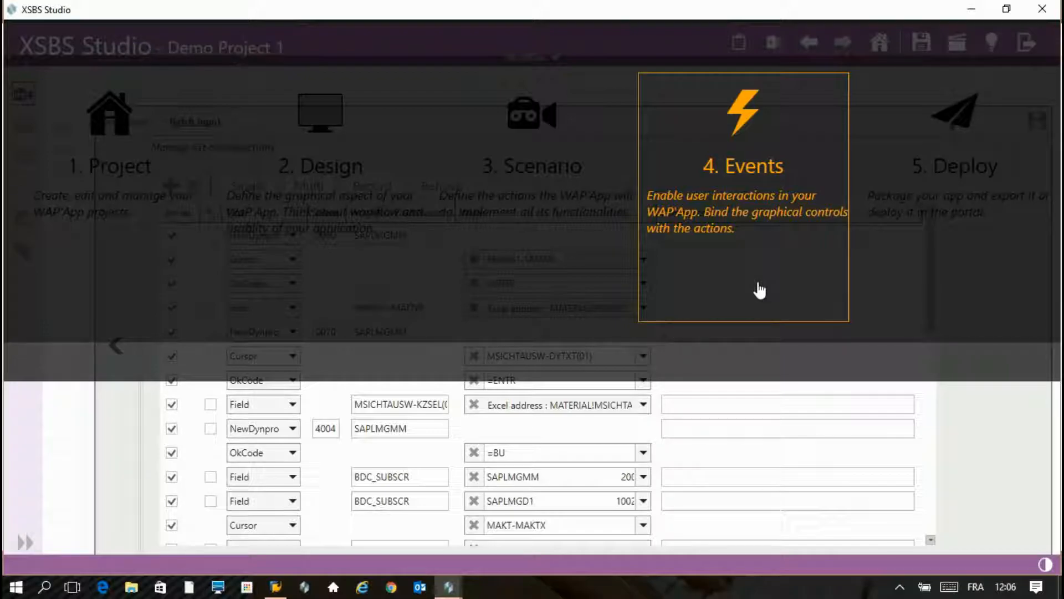
- Set the Playback button's event to type Sequence with scenario Mass Maintain
left_click(759, 291)
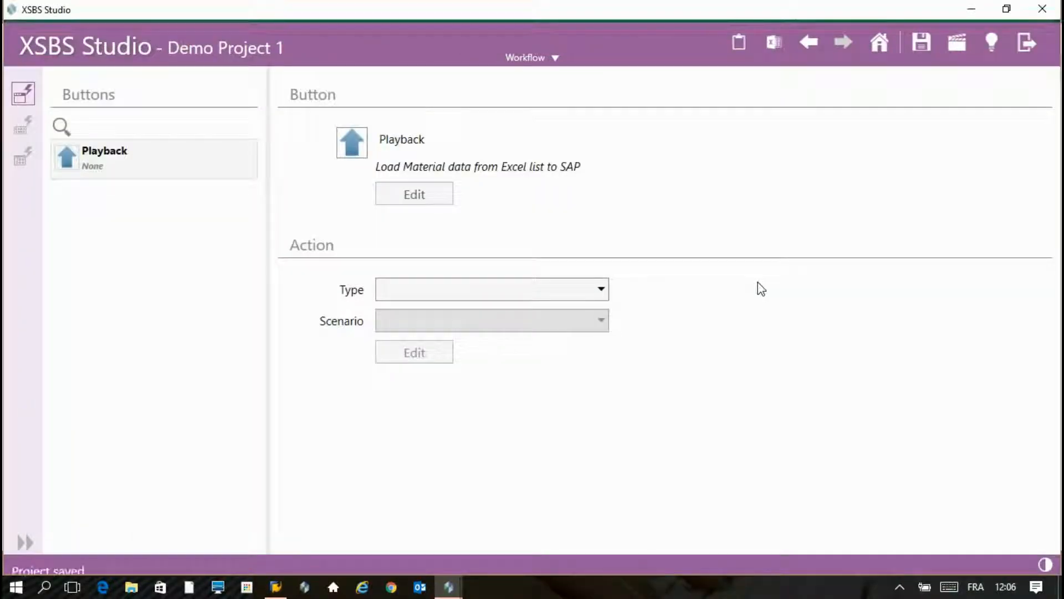
left_click(146, 163)
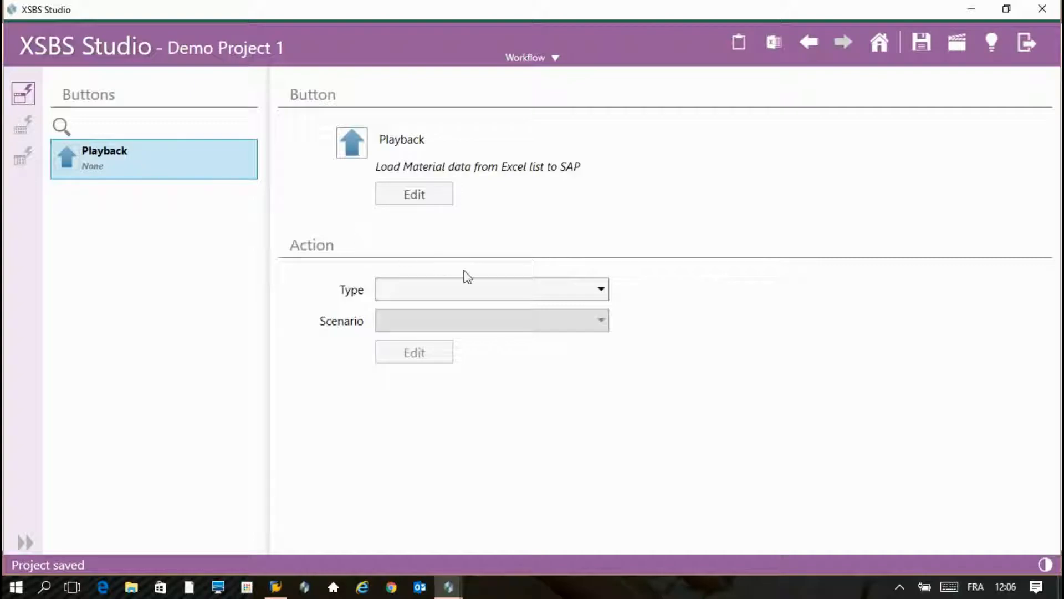
left_click(518, 295)
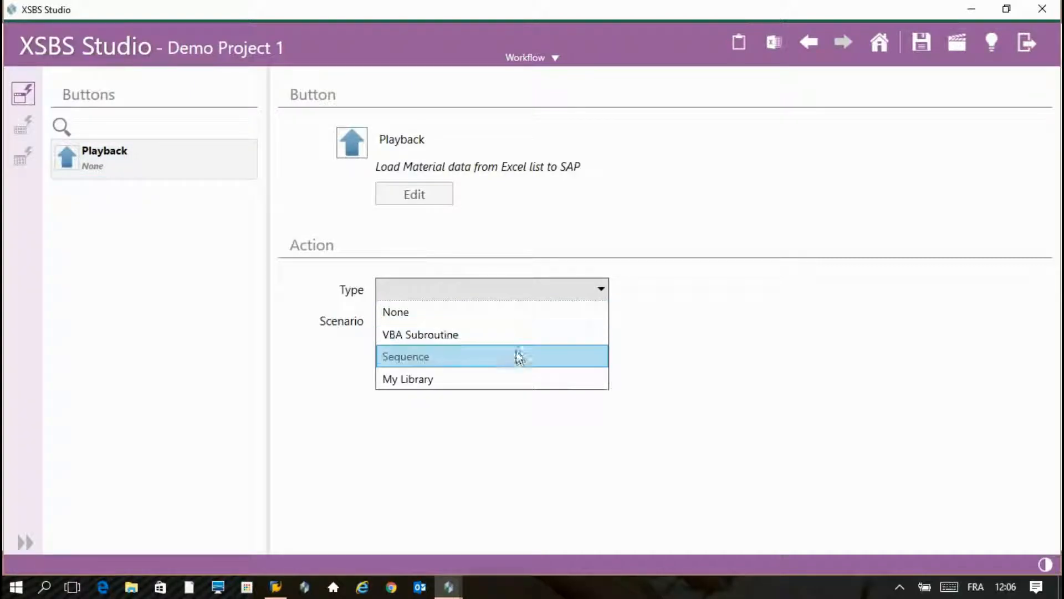
left_click(518, 356)
left_click(521, 324)
left_click(519, 346)
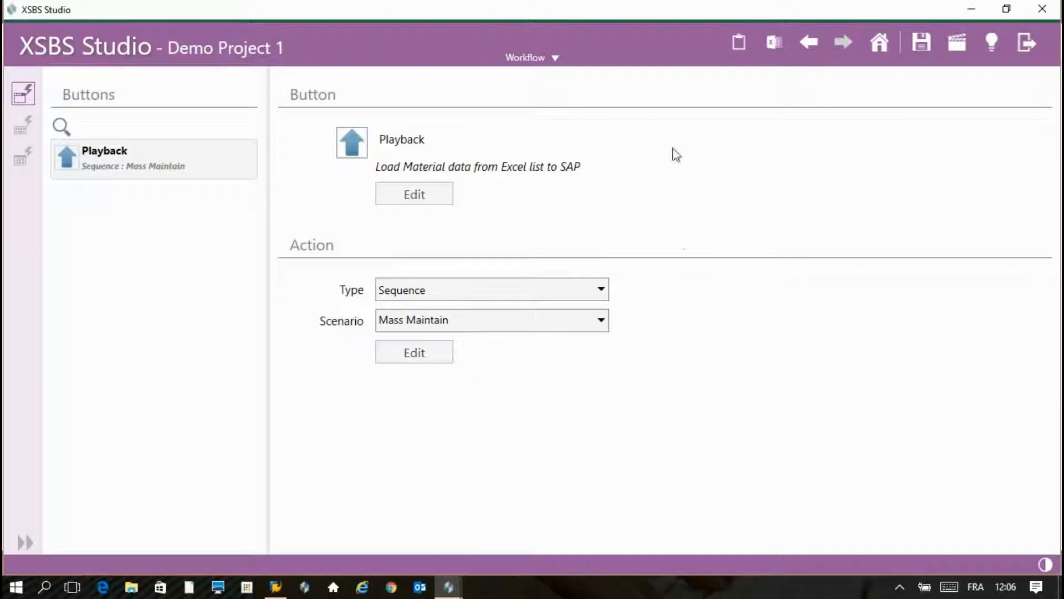
left_click(582, 58)
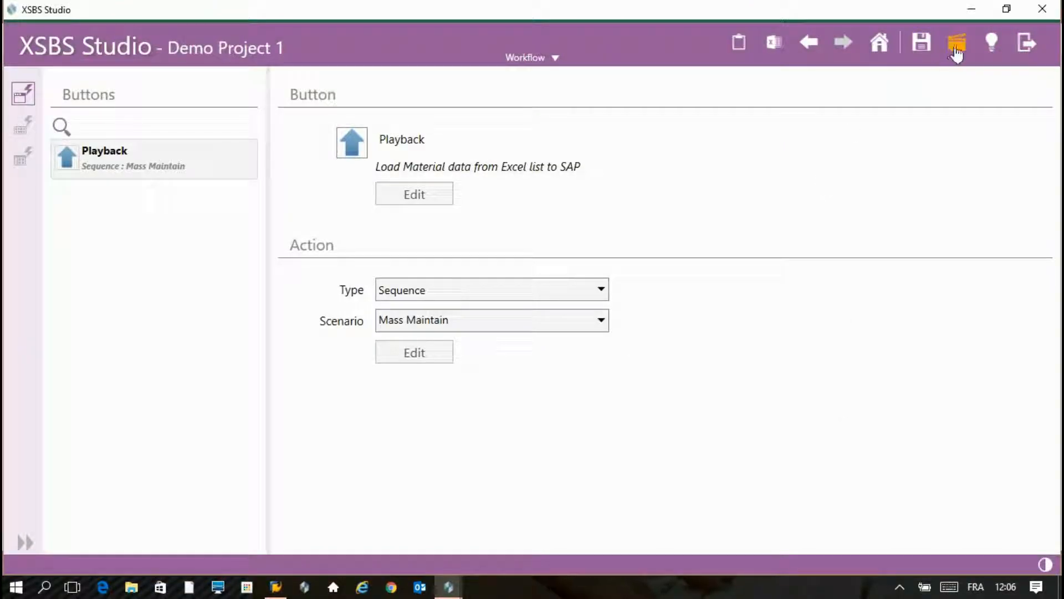
- Compile and simulate the project, then inspect the P-102 row in maximized Excel
left_click(957, 50)
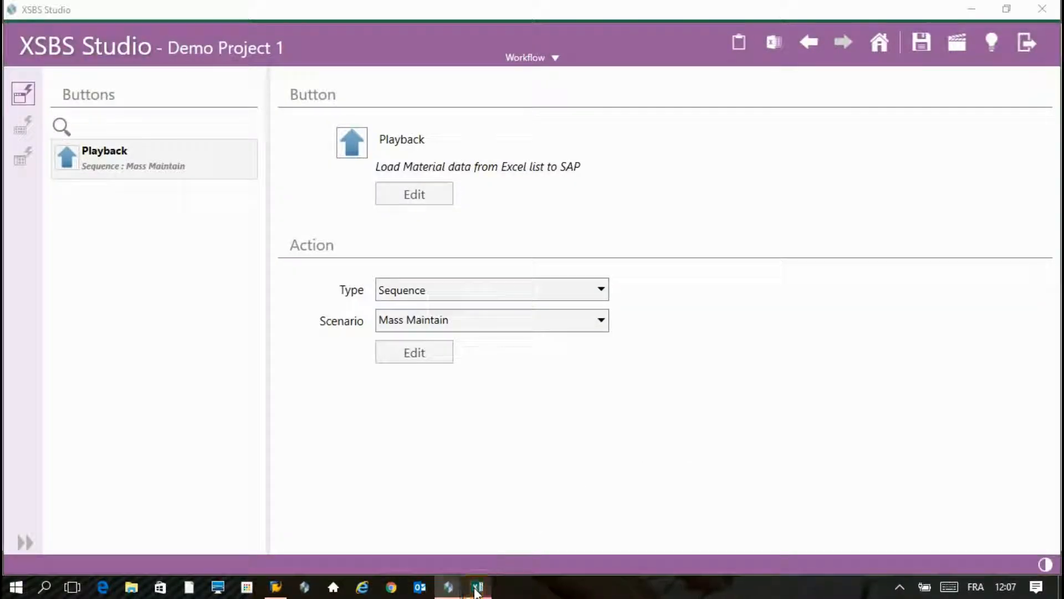
left_click(477, 587)
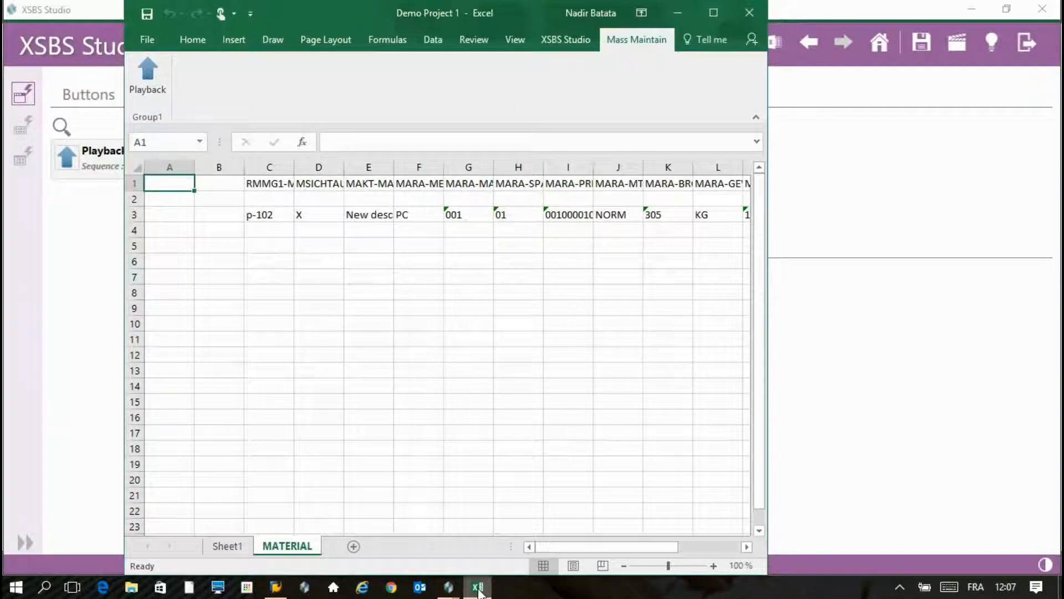
left_click(713, 12)
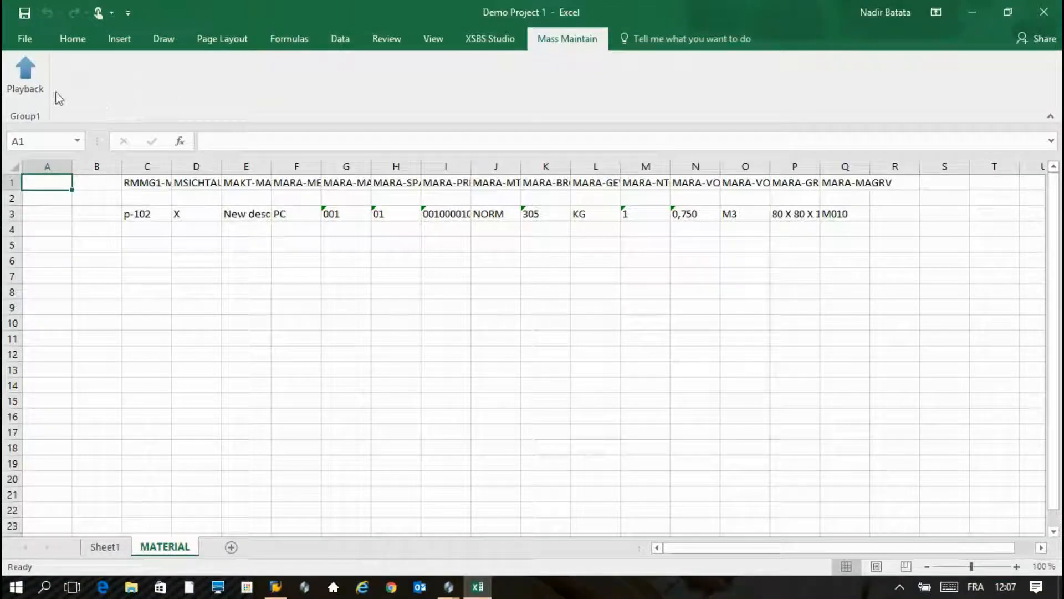
left_click(35, 87)
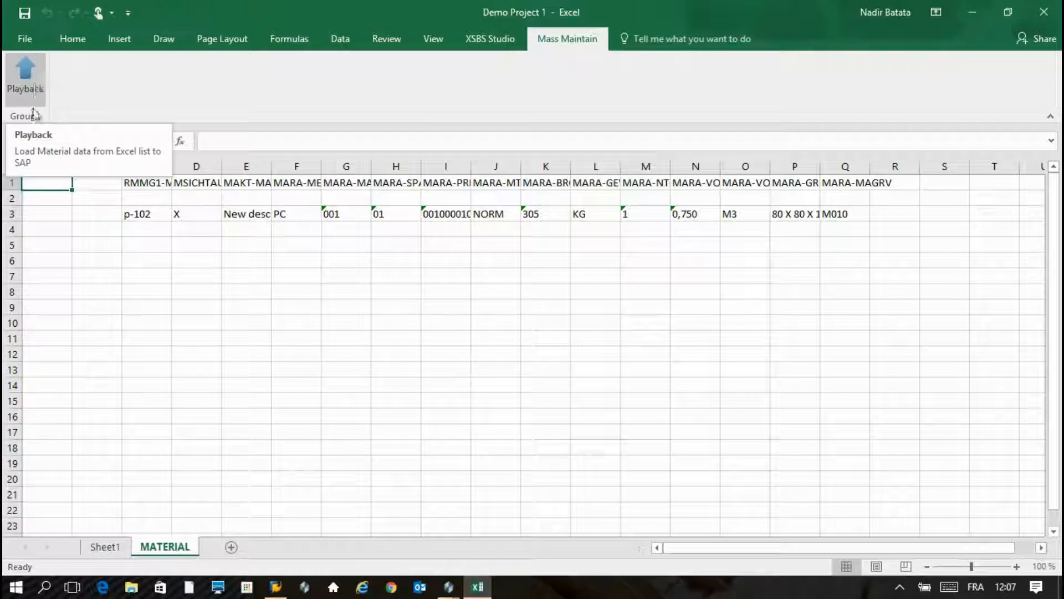
left_click(144, 215)
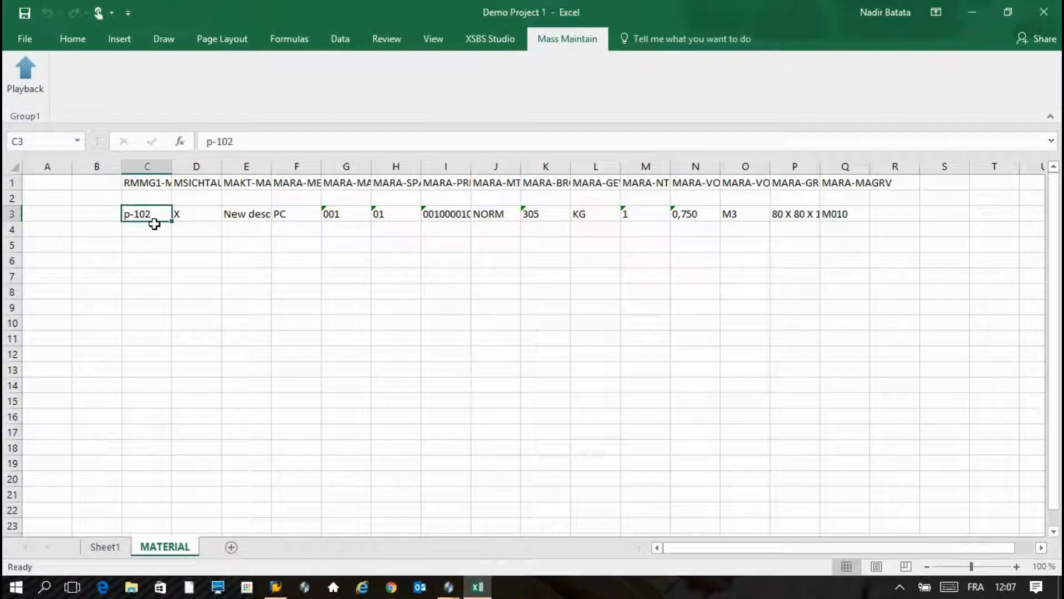
left_click(12, 214)
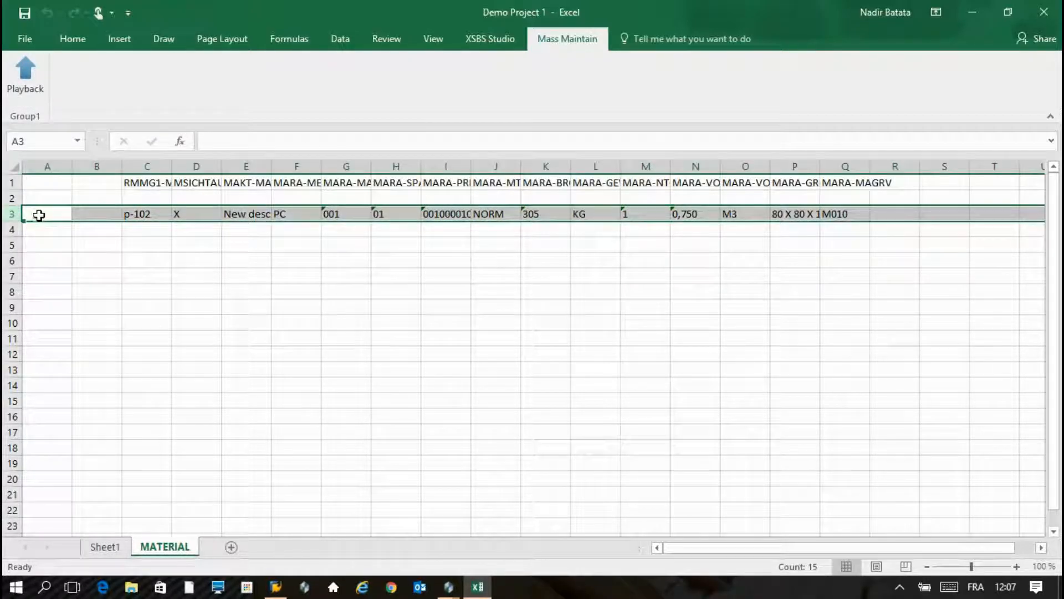
- Format E3 as General and enter =C3&" New description from XSBS"
left_click_drag(25, 220, 29, 340)
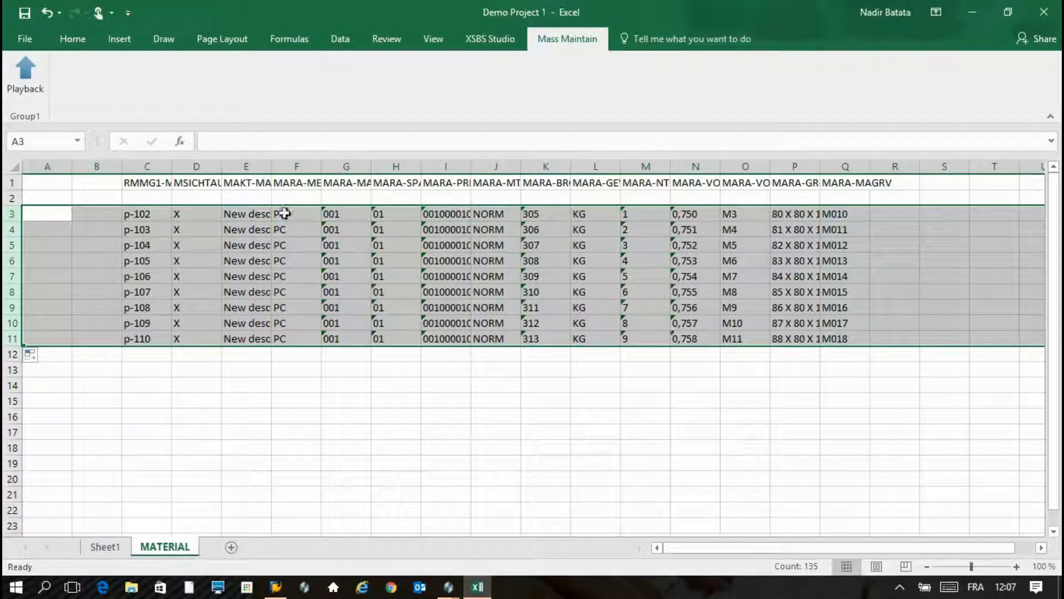
left_click(262, 220)
left_click(591, 68)
left_click(571, 106)
type("=")
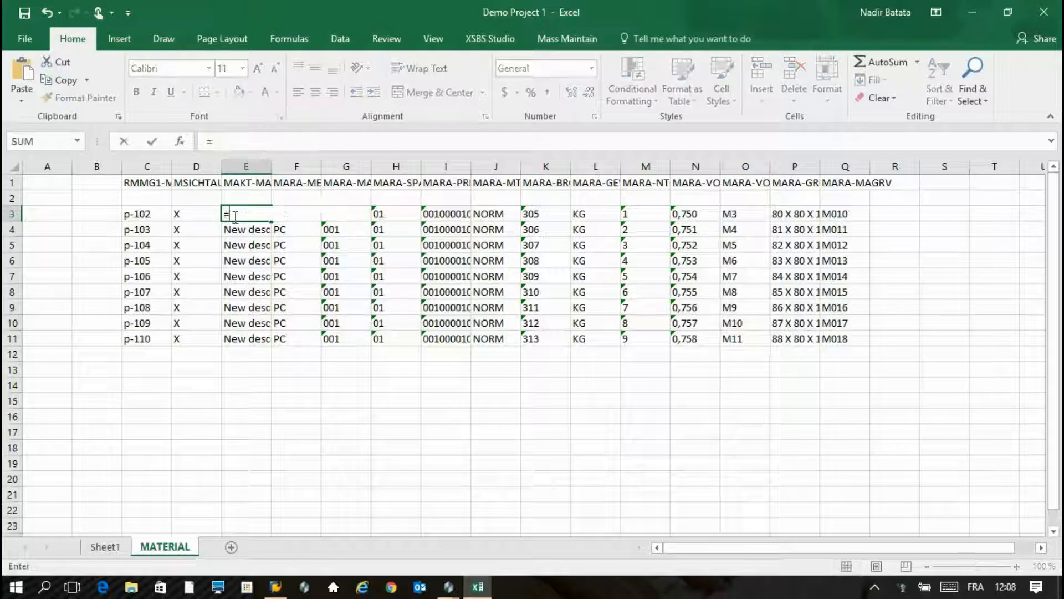
left_click(141, 215)
type("&")
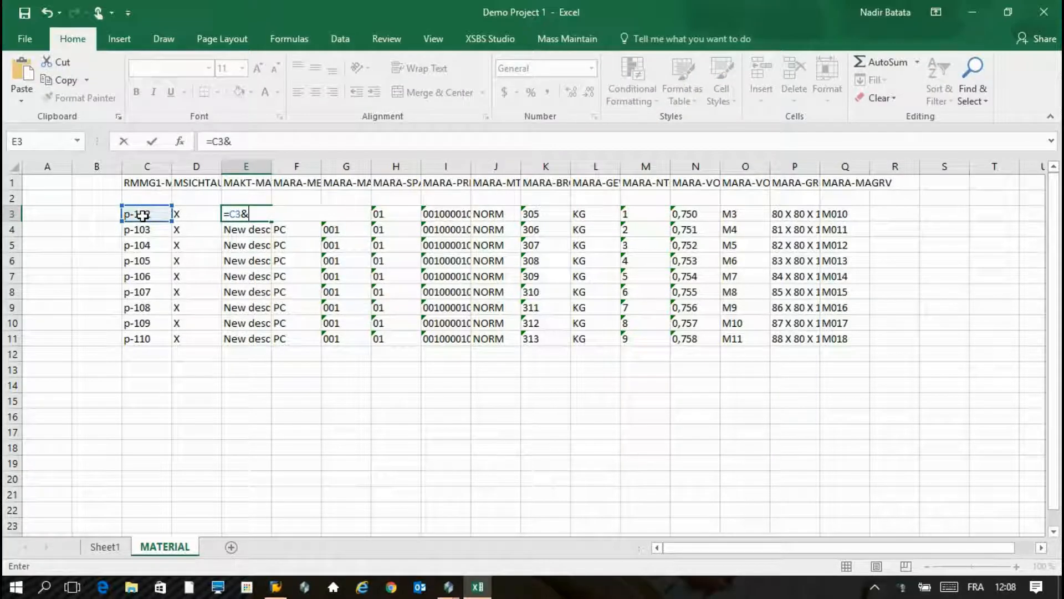
type("\"New des")
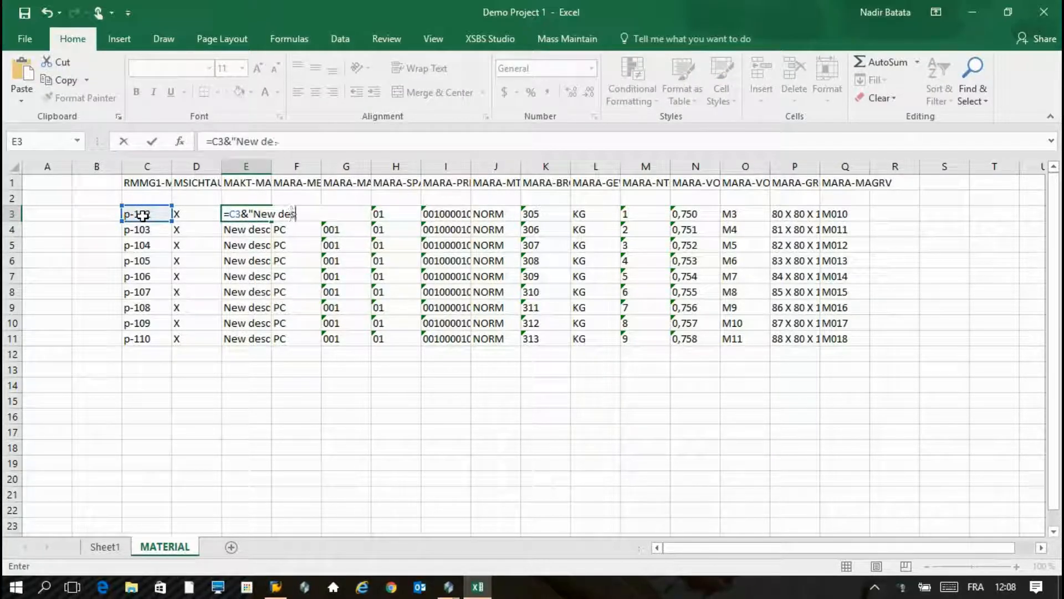
type("cription from XSBS")
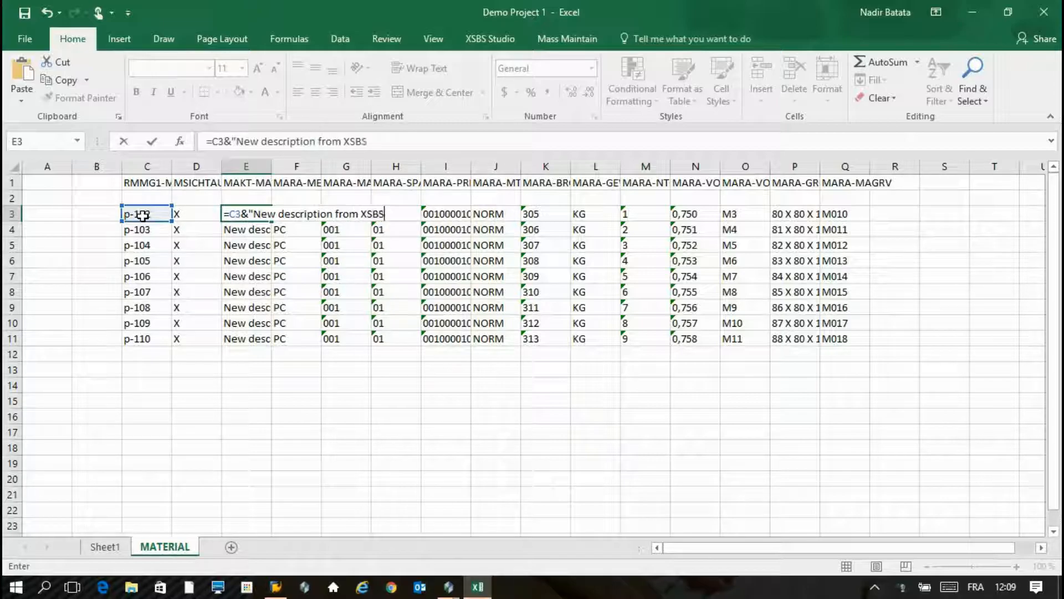
type("\"")
key("Return")
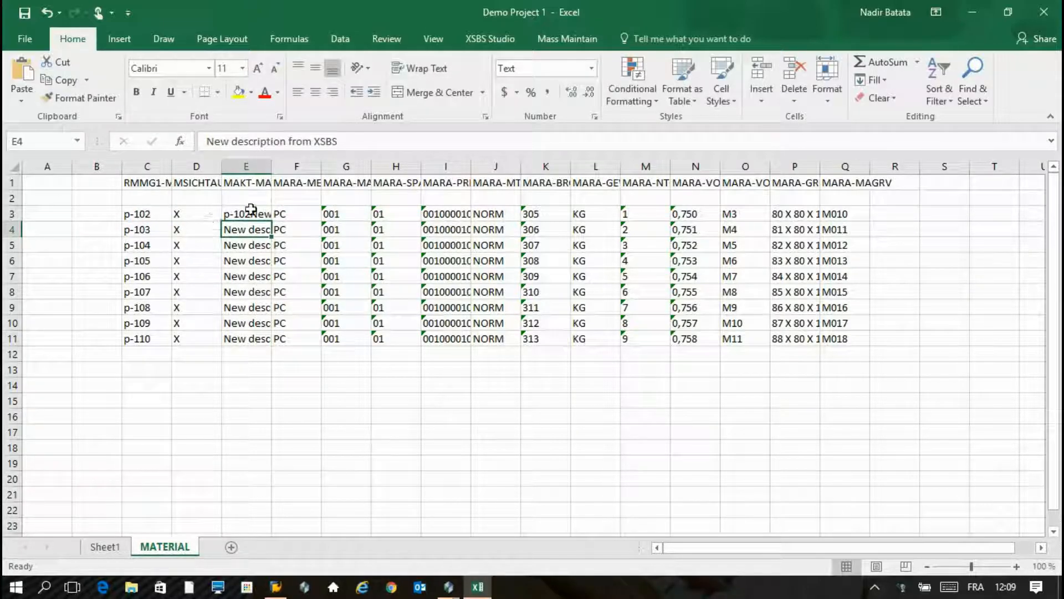
left_click(248, 214)
left_click(239, 142)
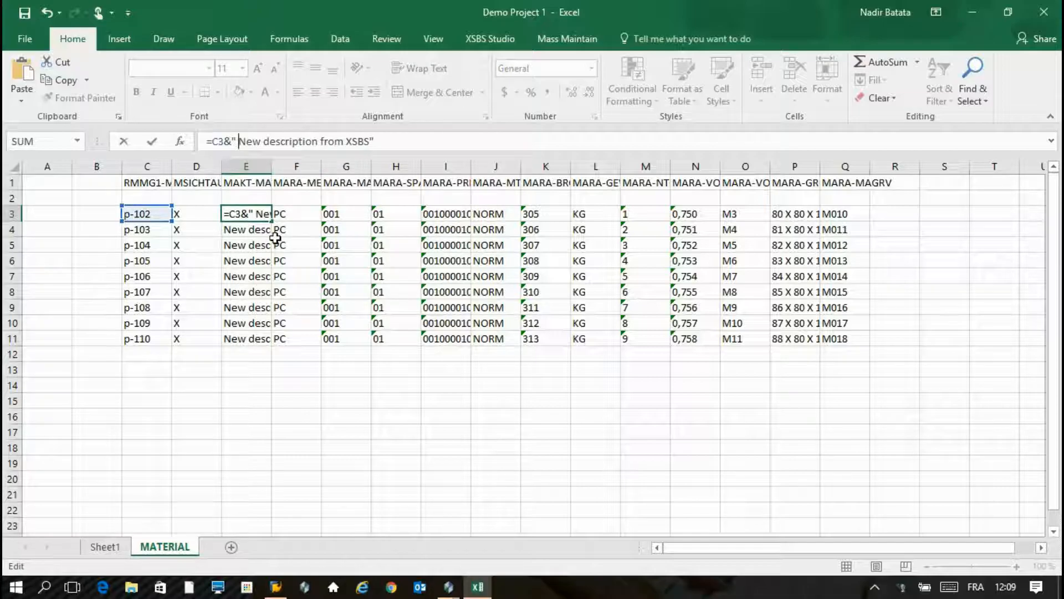
key("Return")
- Fill E3's formula down to E11 and autofit column E's width
left_click(249, 214)
left_click_drag(271, 220, 277, 339)
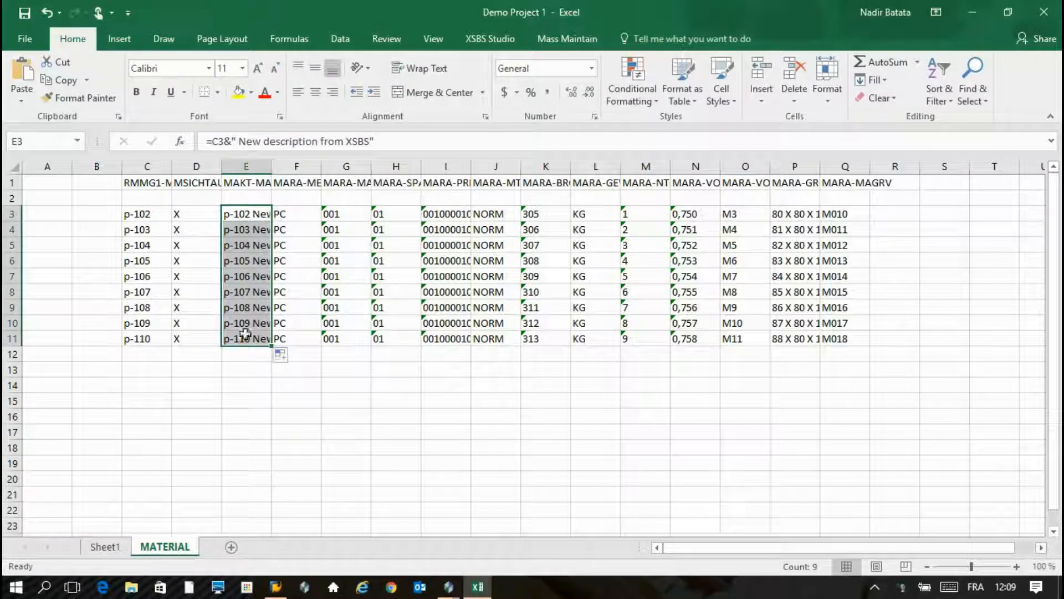
left_click(244, 369)
double_click(272, 167)
left_click(311, 353)
left_click(566, 38)
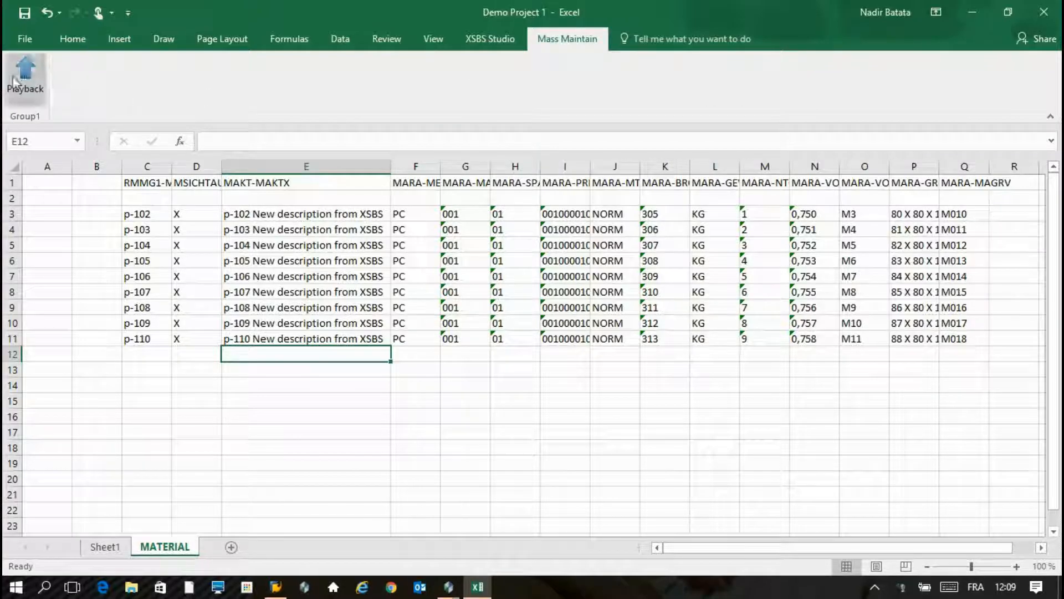
- Run Playback from the Mass Maintain tab and submit the SAP password
left_click(18, 72)
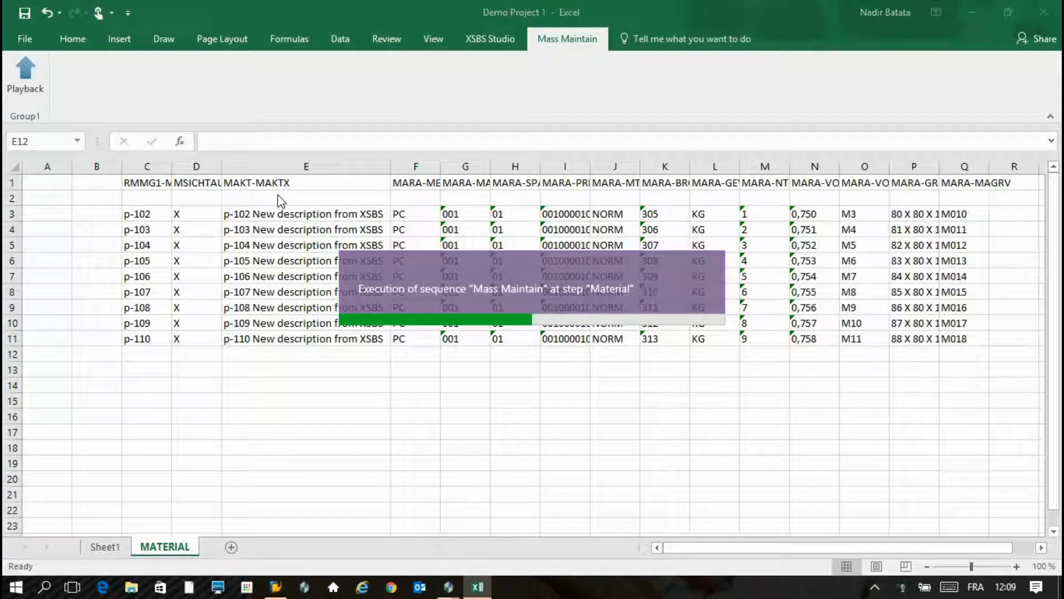
type("•••••••••••")
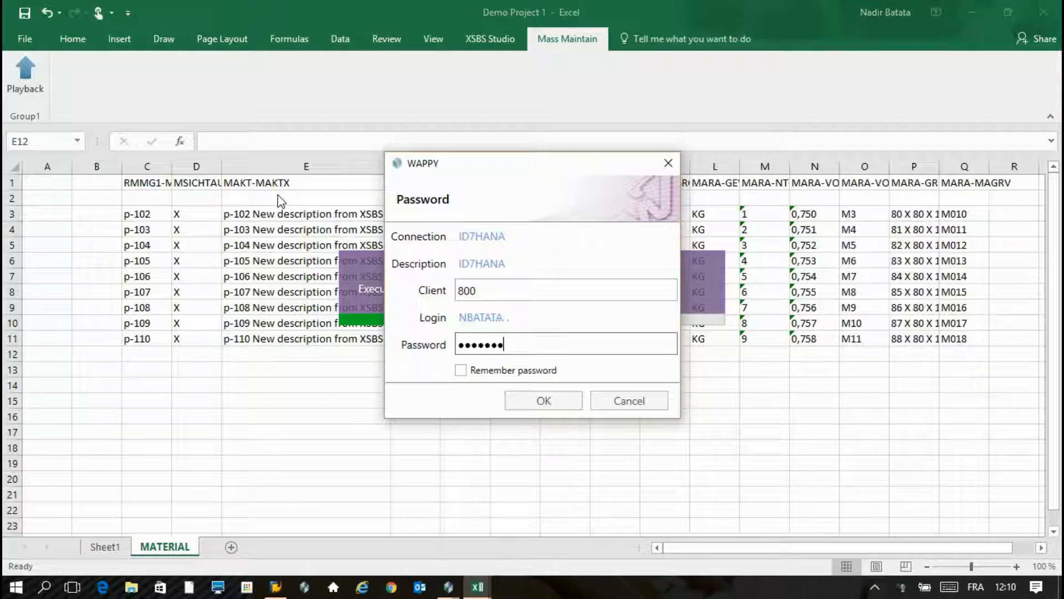
key("Return")
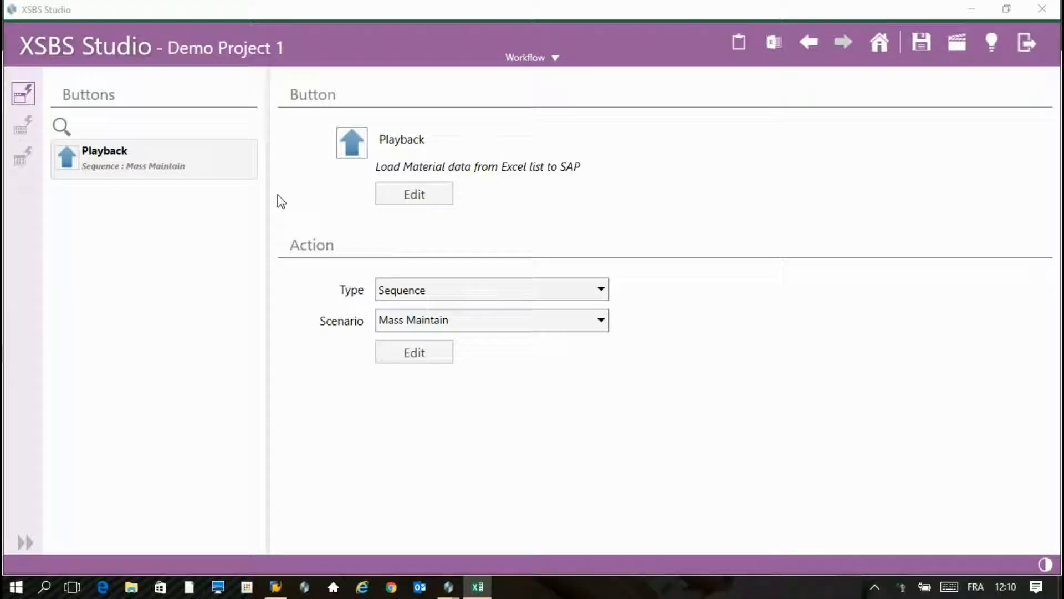
- Log on to the ID 7 (ECC) system with the user name and language EN
left_click(276, 587)
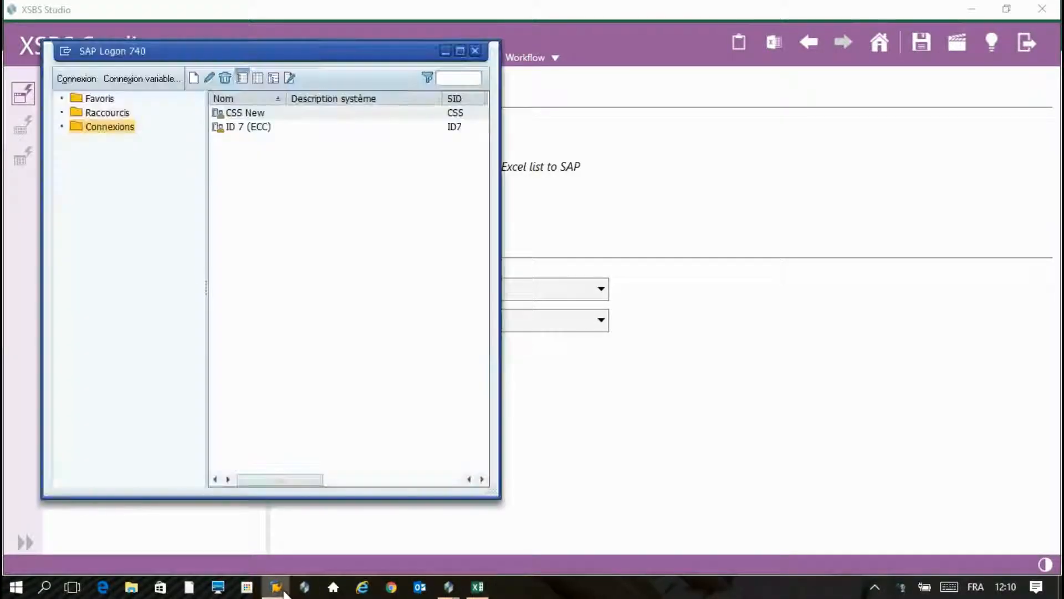
double_click(261, 128)
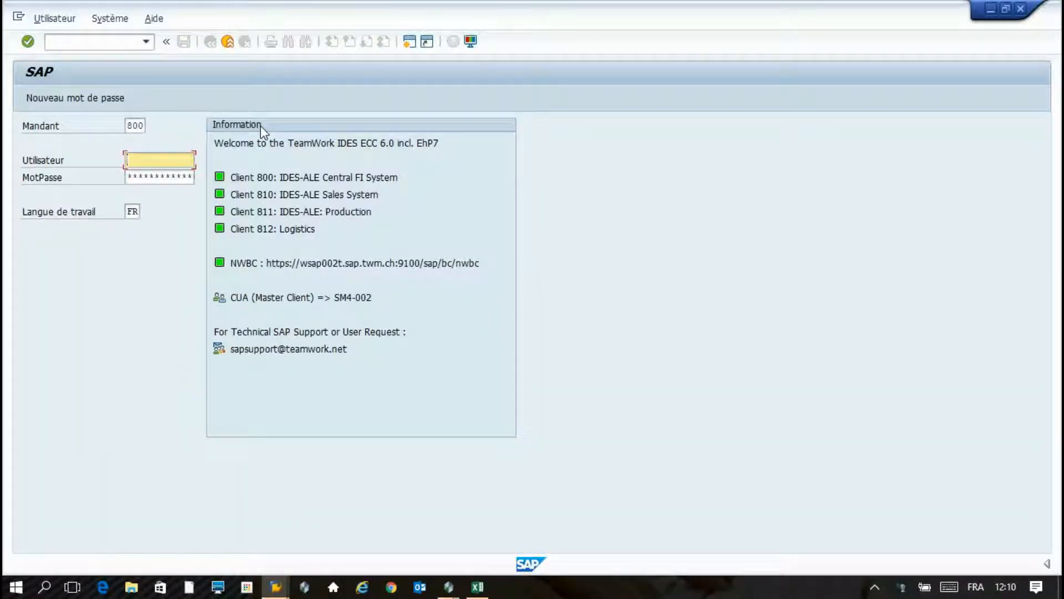
key("Tab")
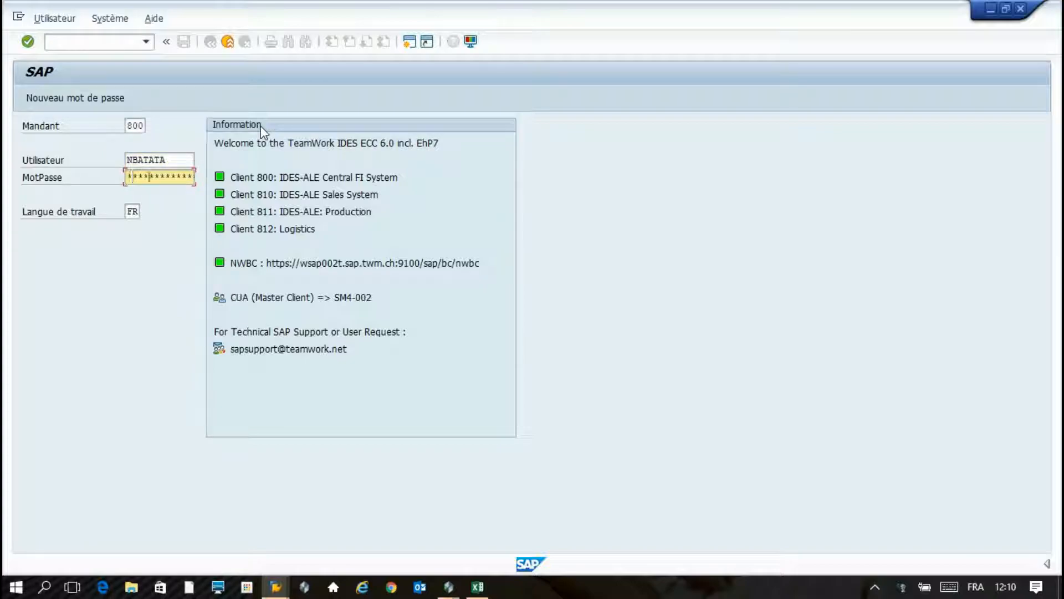
key("Tab")
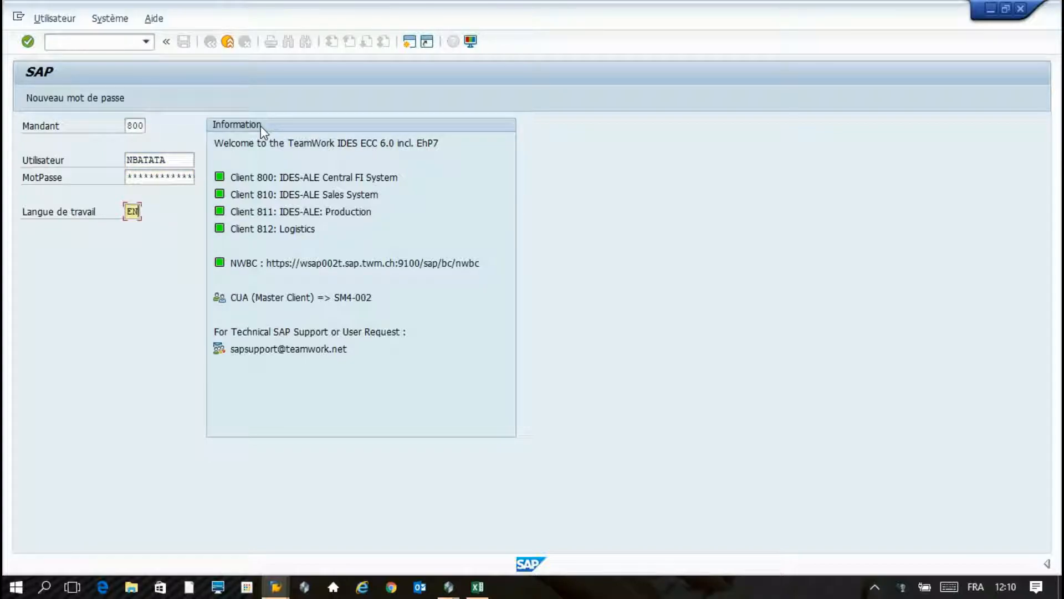
type("EN")
key("Return")
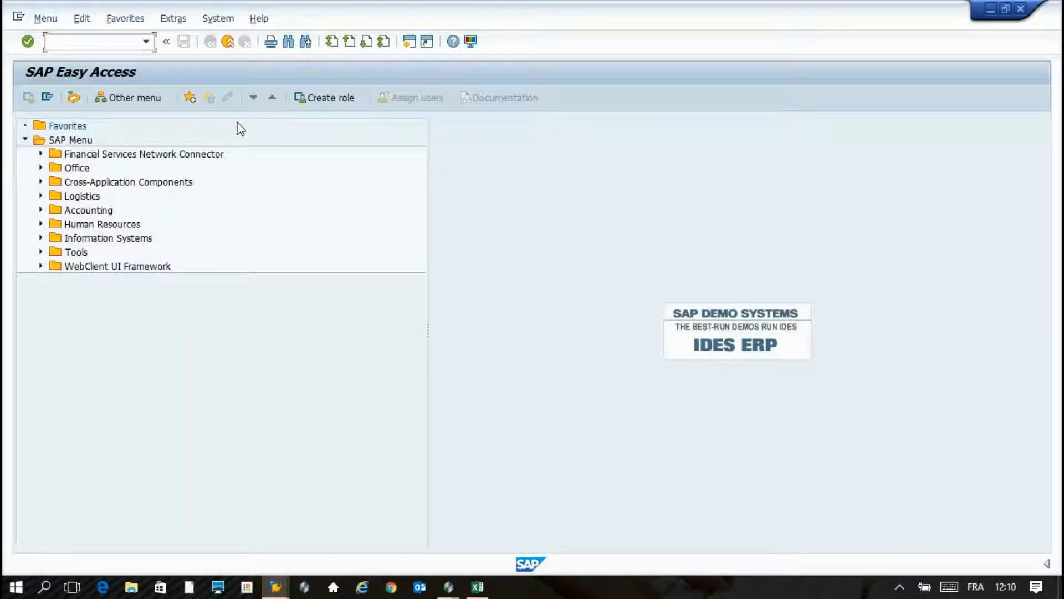
- Check P-103's new description in MM02 Basic Data 1, then log off without saving
type("MM02")
key("Return")
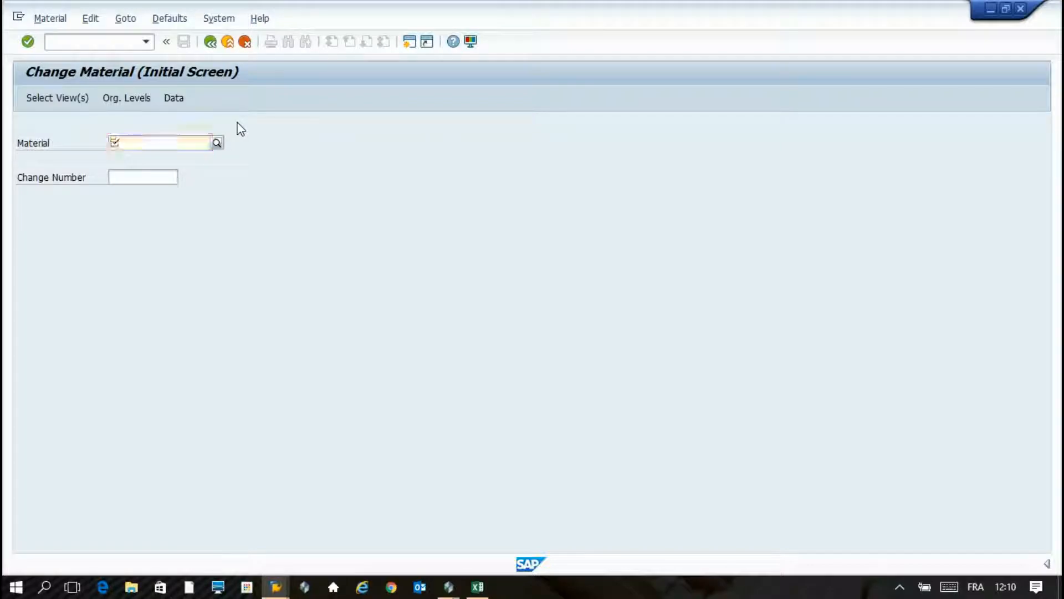
type("p-10")
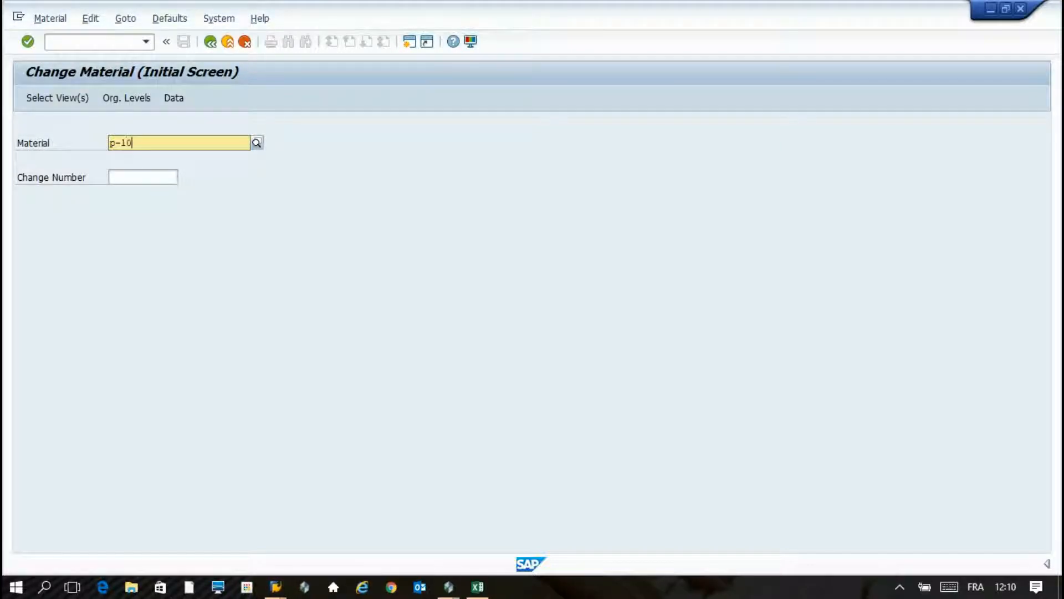
key("Return")
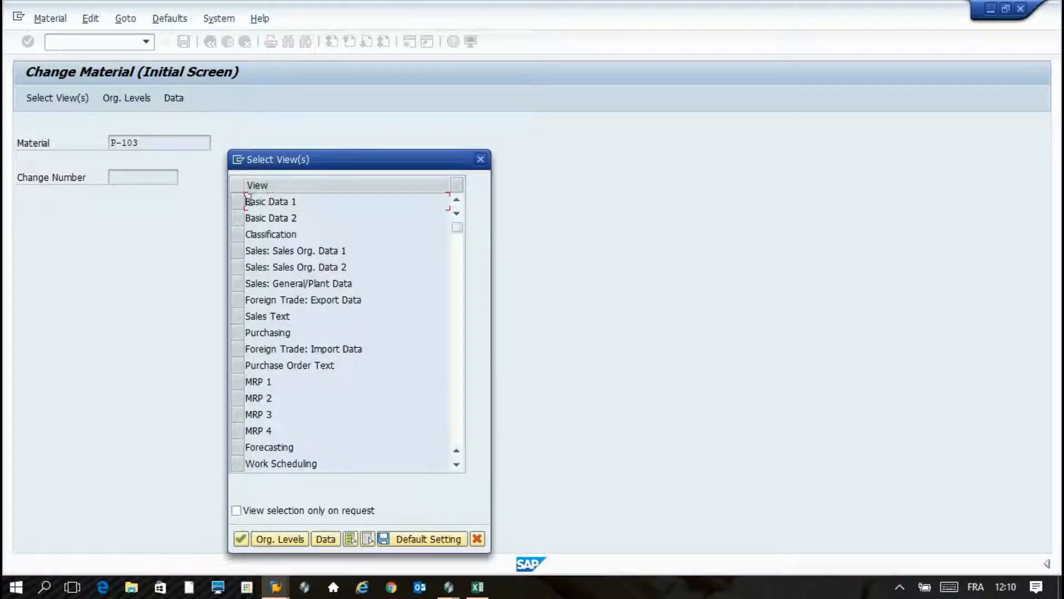
left_click(237, 201)
left_click(242, 539)
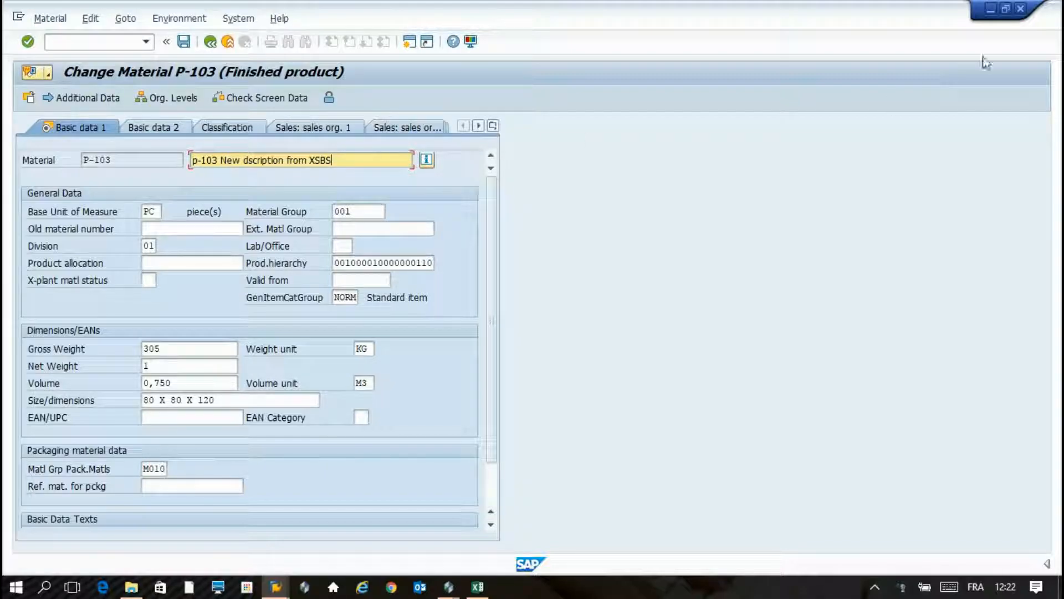
left_click(1020, 8)
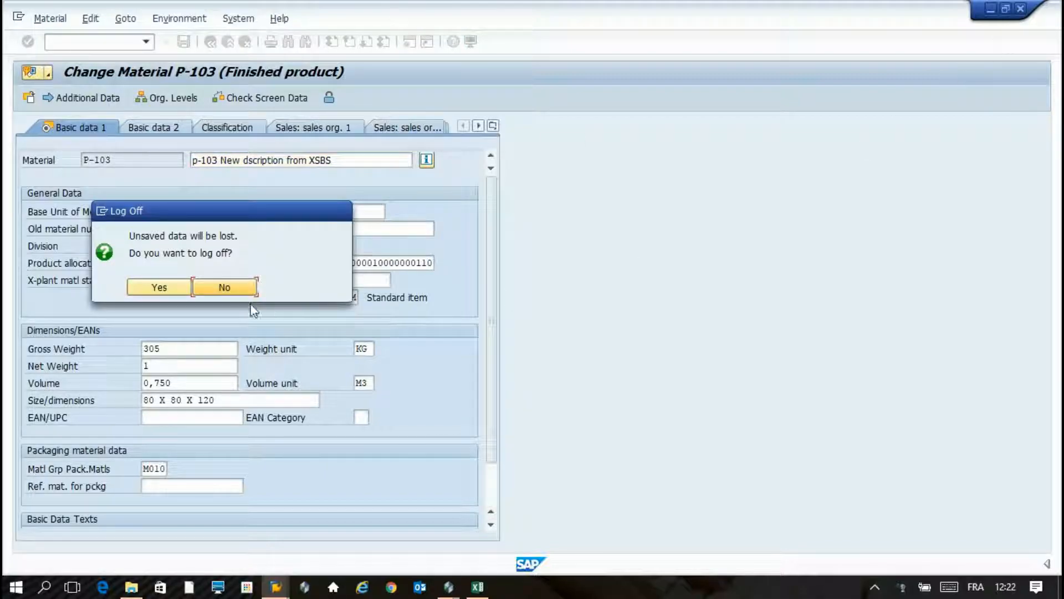
left_click(166, 288)
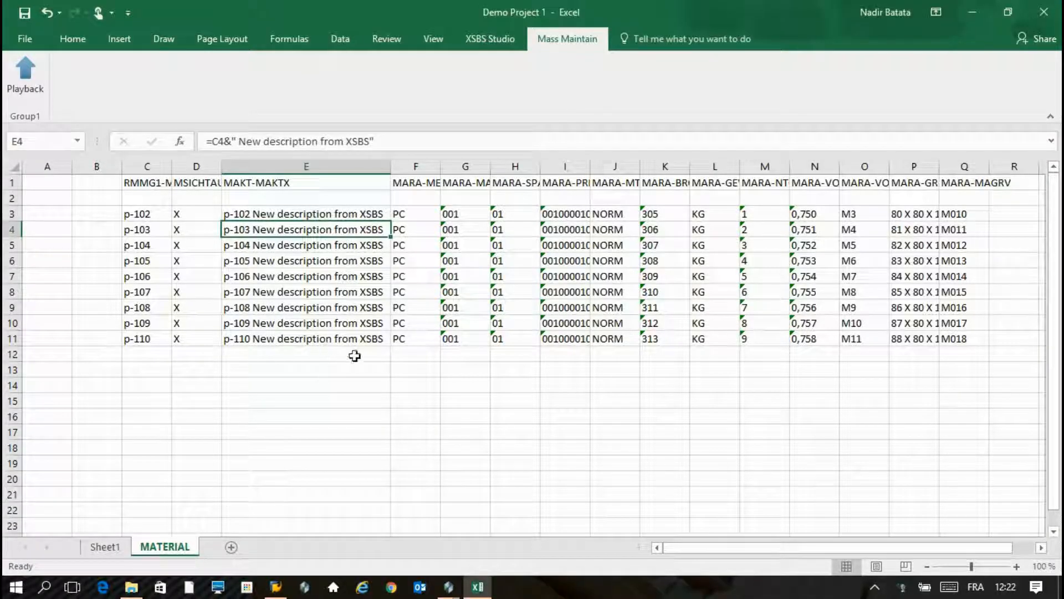
- Switch to XSBS Home and show the Apps view with the favourite app cards
key("alt+Tab")
key("alt+Tab")
key("alt+Tab")
key("alt+Tab")
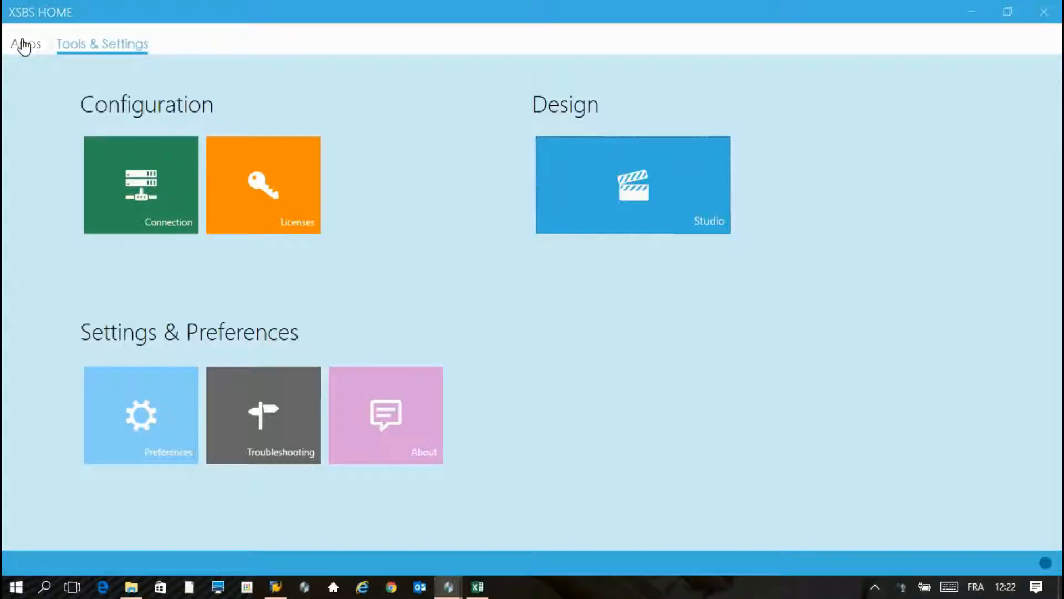
left_click(24, 47)
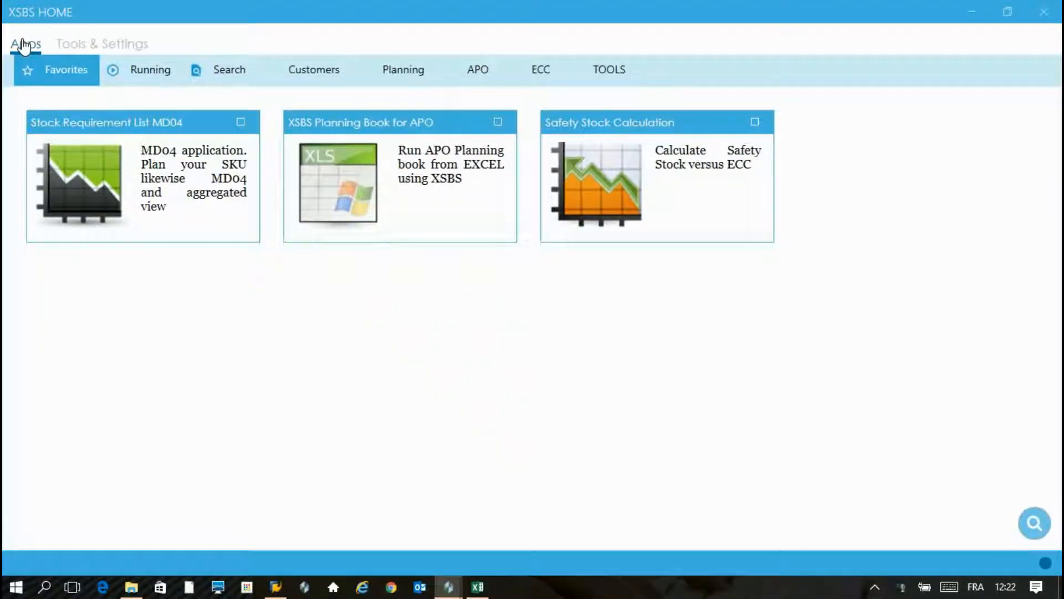